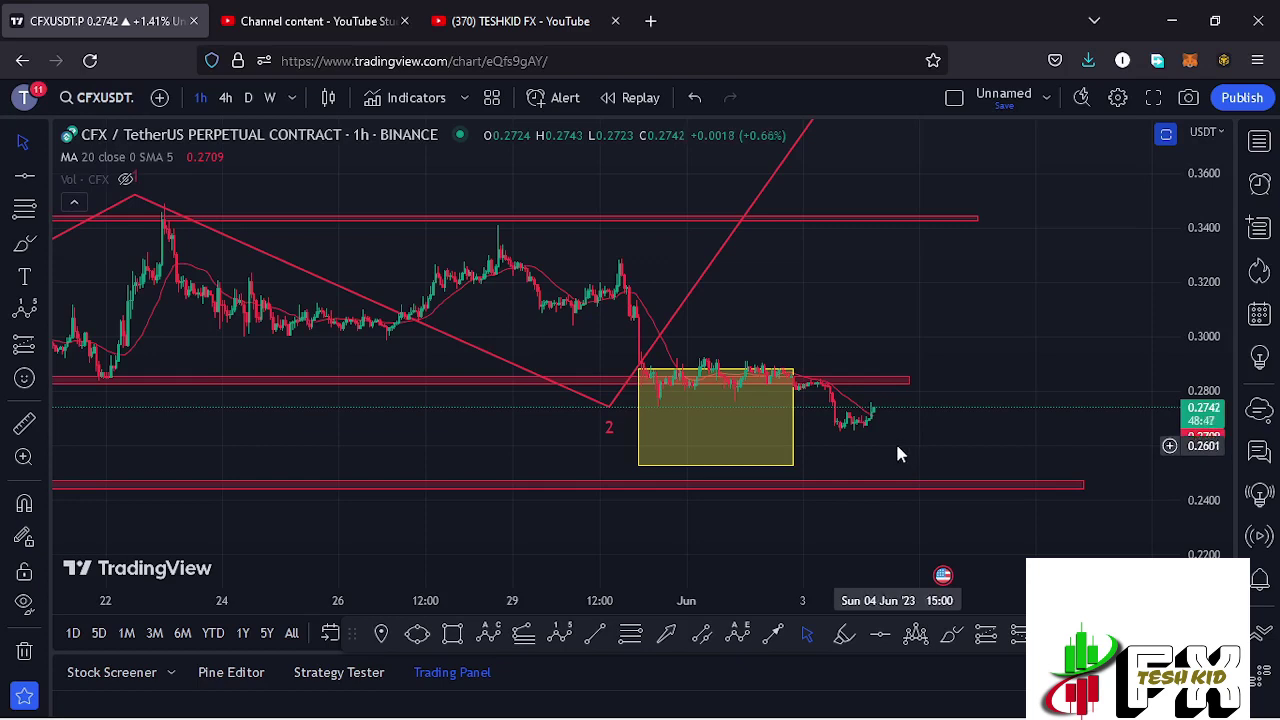
- Pan right and zoom in on the yellow consolidation box and the most recent hourly candles
left_click_drag(897, 449, 1048, 414)
scroll(1018, 414, "up", 2)
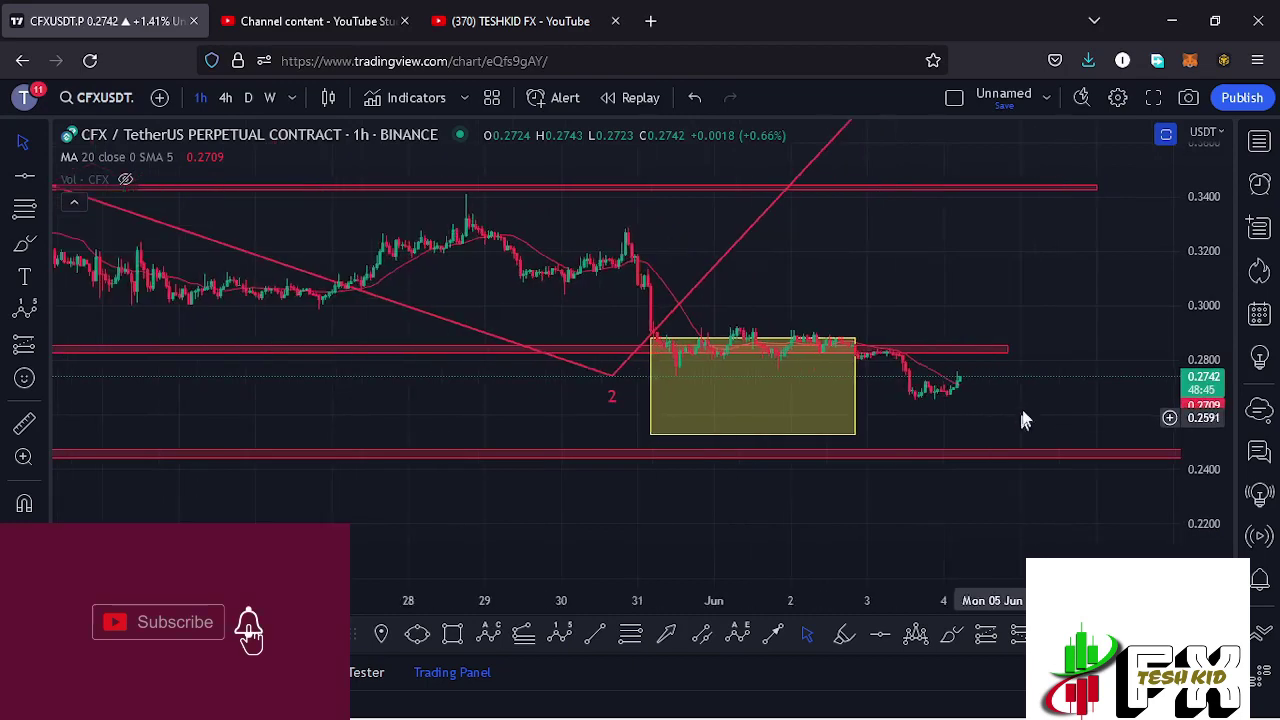
scroll(1205, 392, "up", 3)
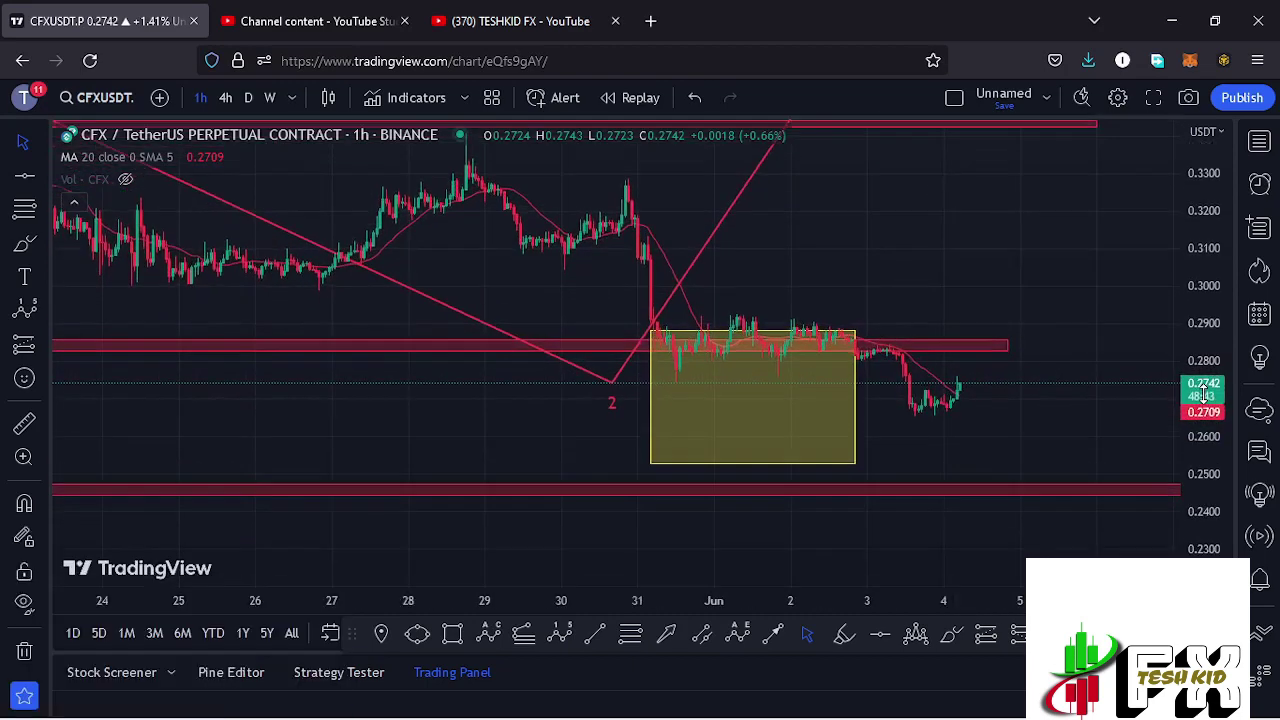
scroll(967, 447, "up", 2)
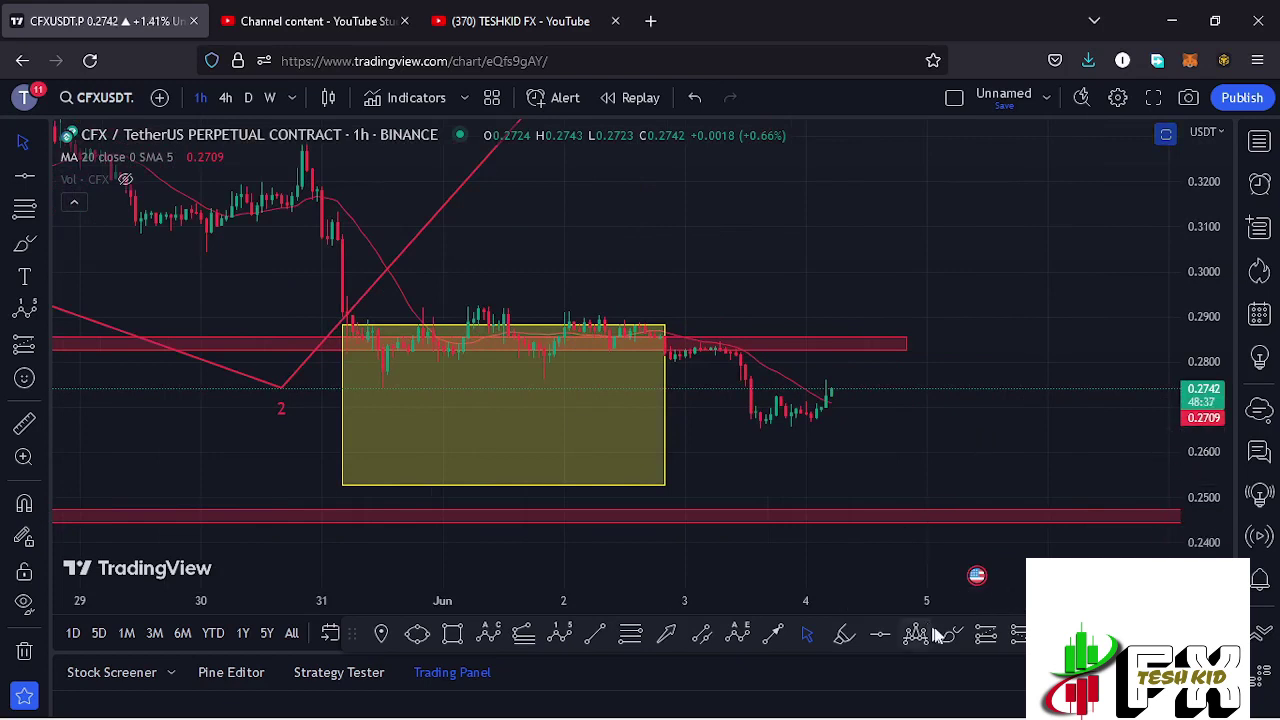
left_click(950, 637)
mouse_move(843, 375)
left_mouse_down()
mouse_move(805, 385)
mouse_move(819, 431)
mouse_move(863, 394)
mouse_move(850, 306)
left_mouse_up()
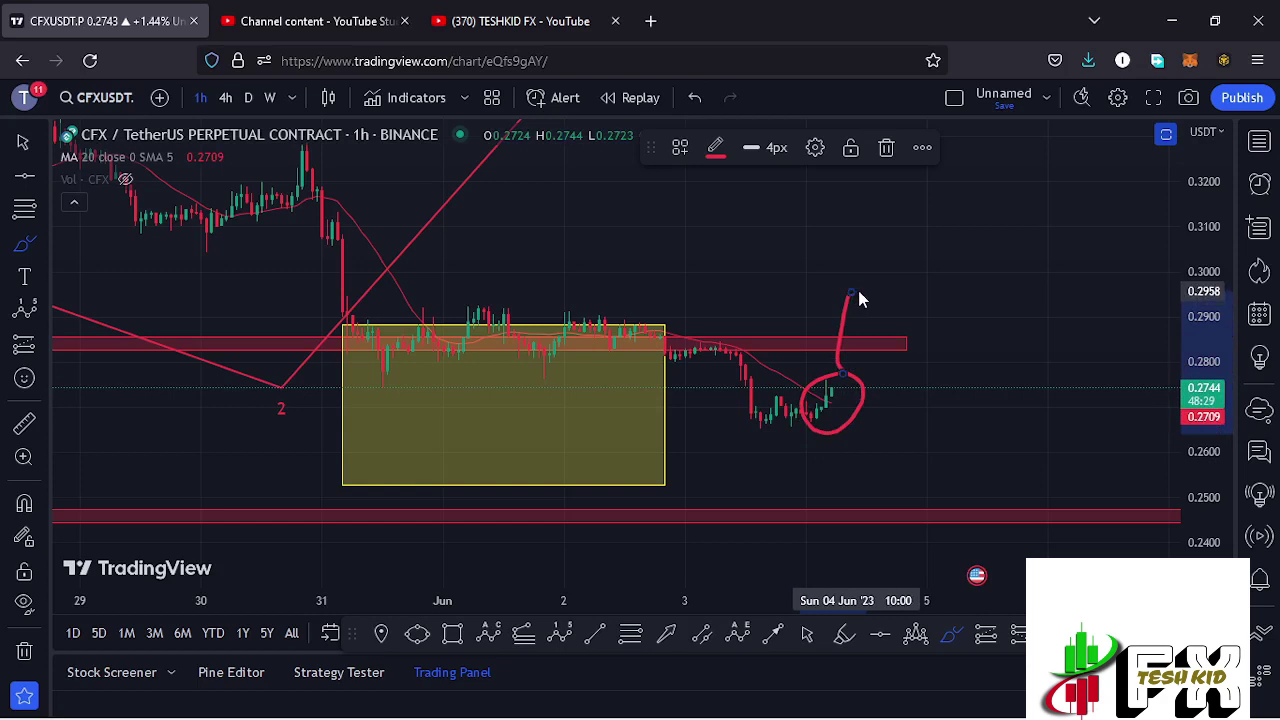
left_click(886, 148)
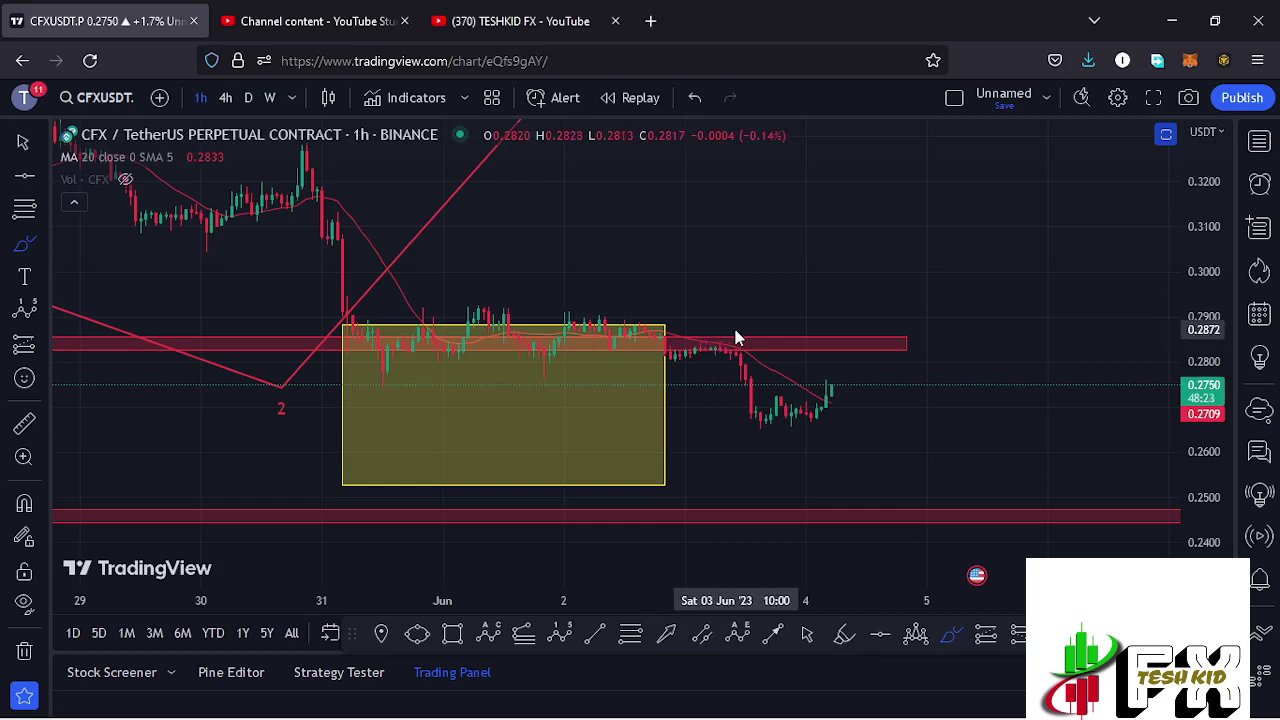
mouse_move(731, 331)
left_mouse_down()
mouse_move(716, 332)
mouse_move(743, 337)
left_mouse_up()
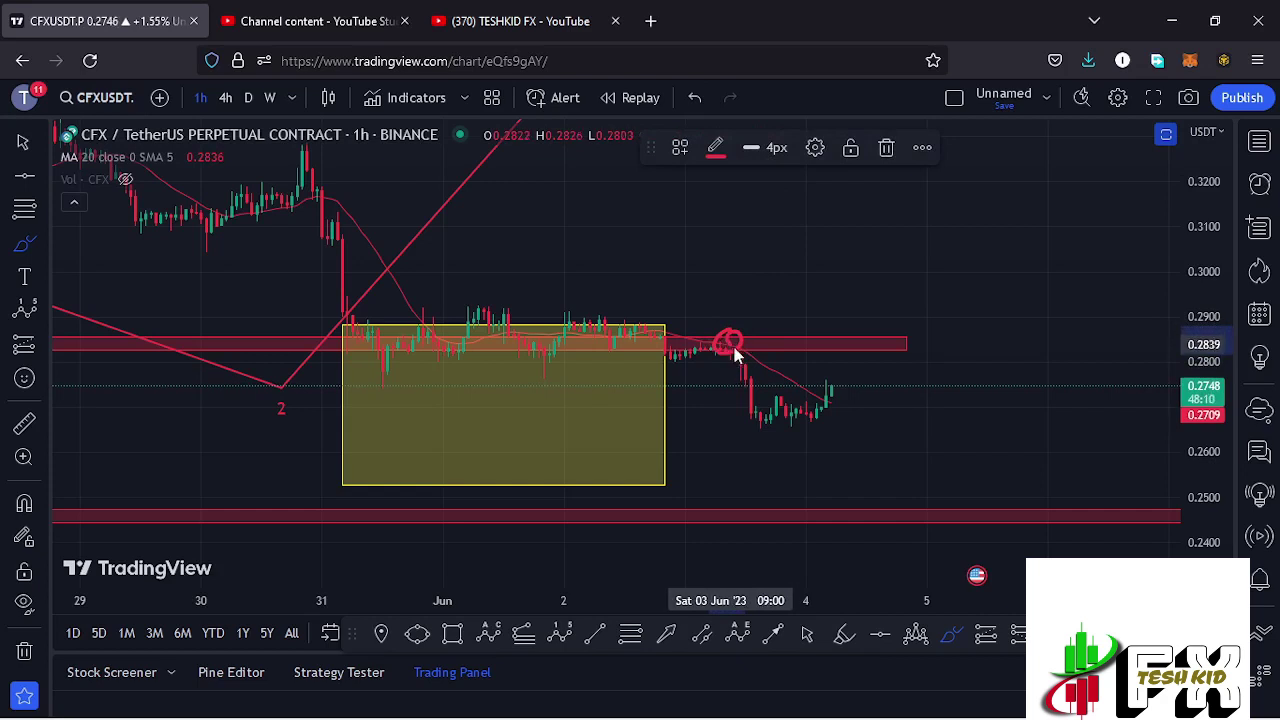
left_click_drag(735, 352, 760, 432)
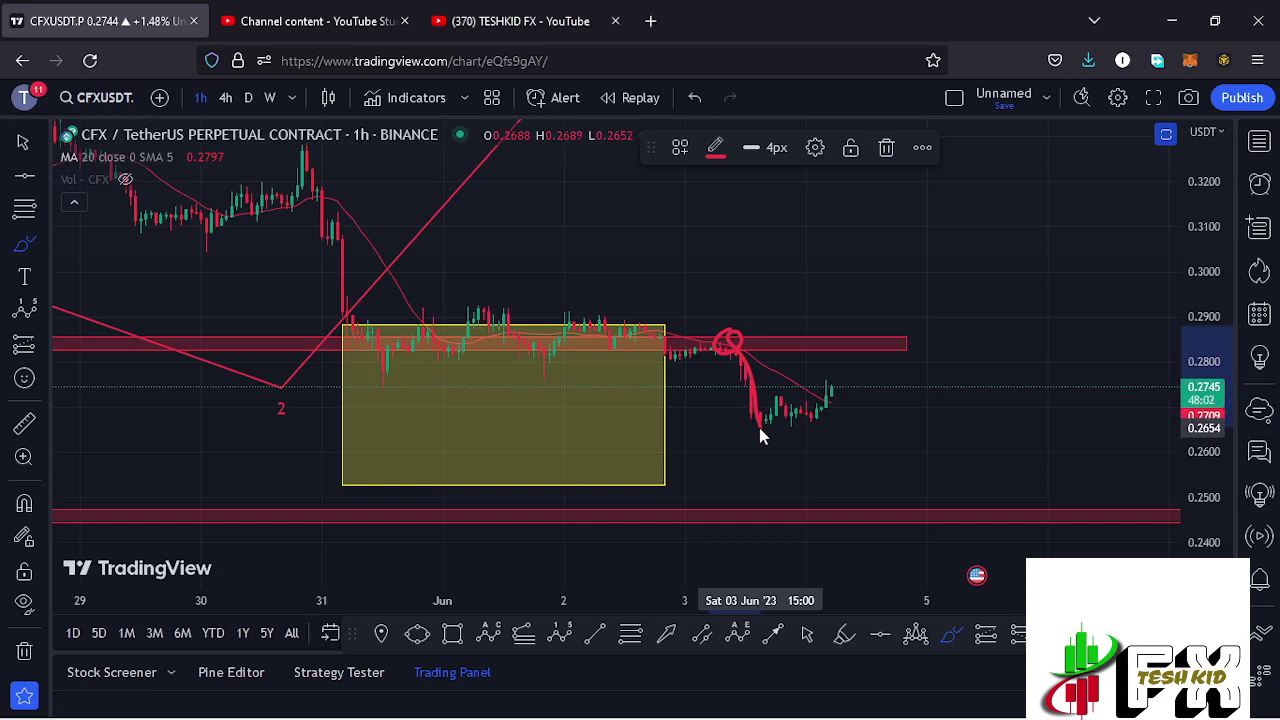
left_click_drag(759, 428, 759, 428)
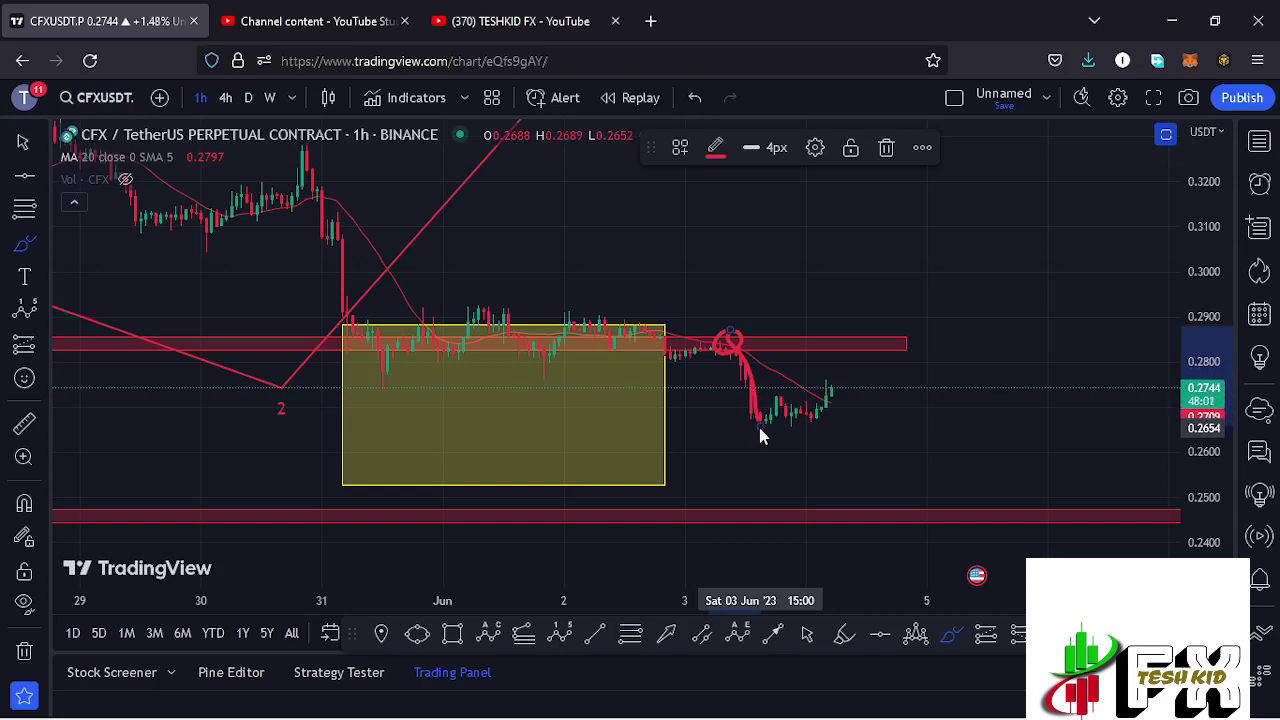
left_click(886, 149)
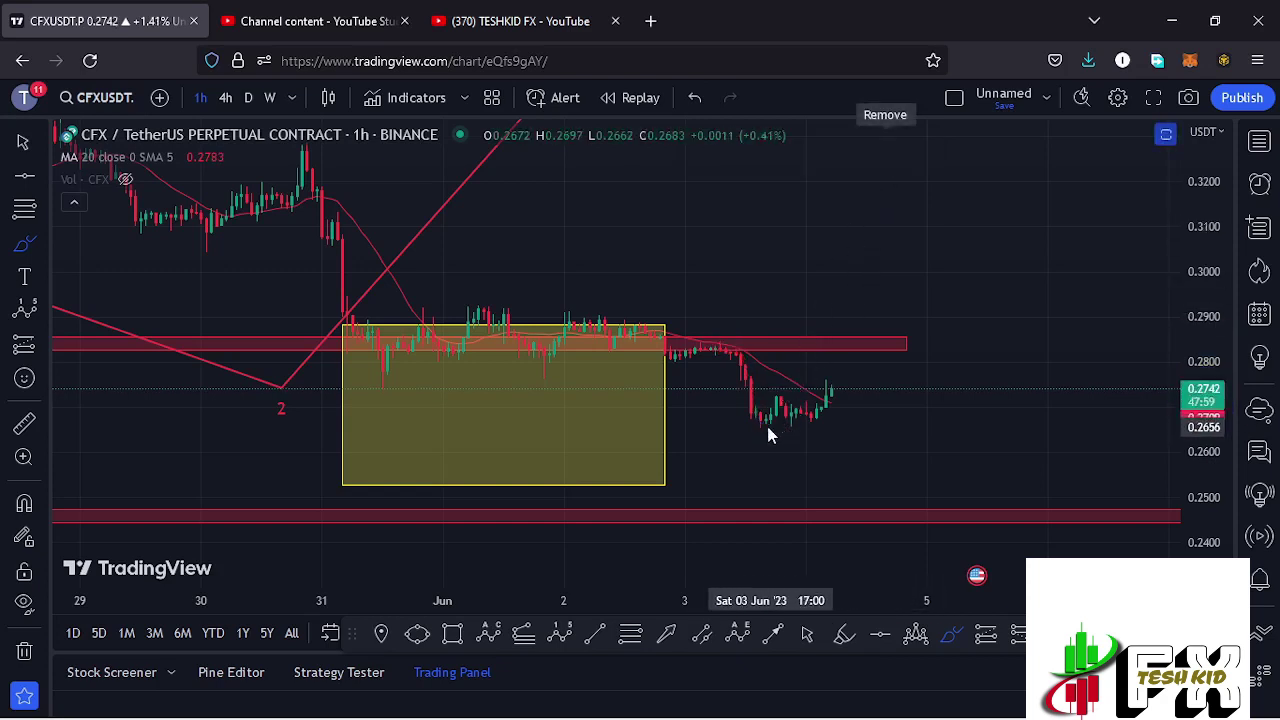
mouse_move(778, 408)
left_mouse_down()
mouse_move(803, 392)
mouse_move(820, 402)
mouse_move(852, 358)
left_mouse_up()
left_click(886, 149)
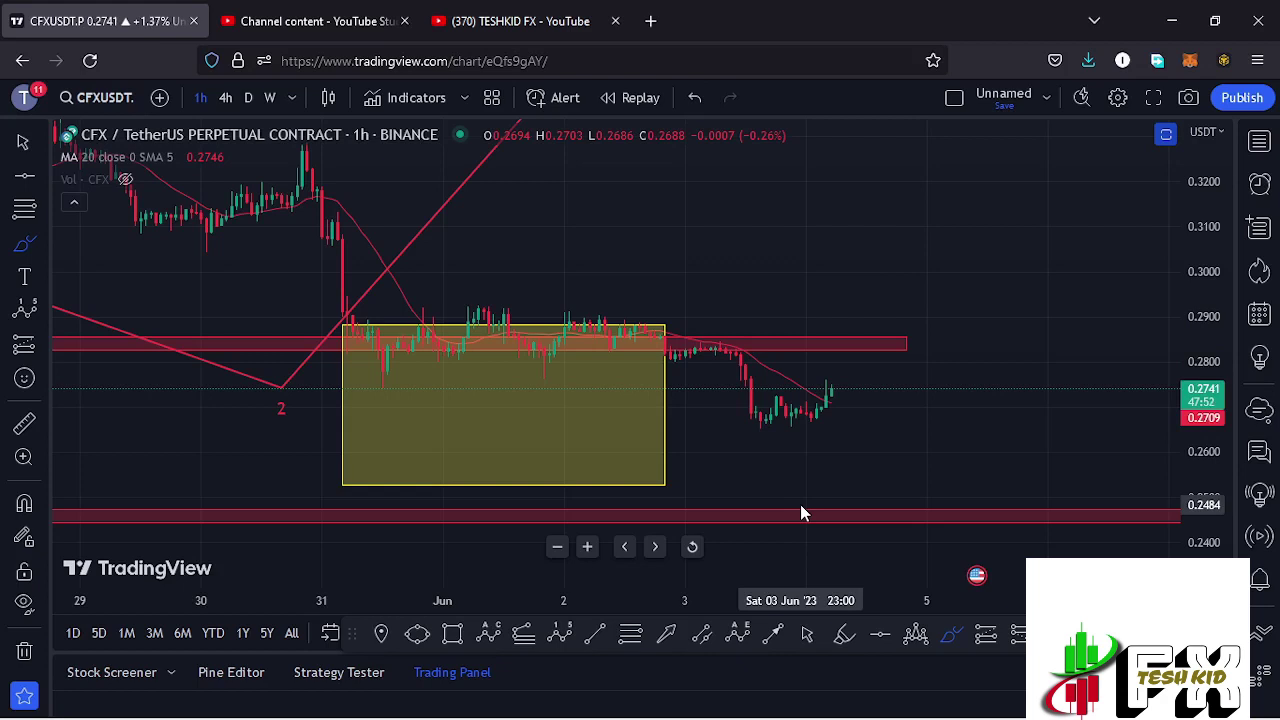
mouse_move(803, 491)
left_mouse_down()
mouse_move(808, 540)
mouse_move(816, 481)
mouse_move(796, 492)
mouse_move(835, 389)
left_mouse_up()
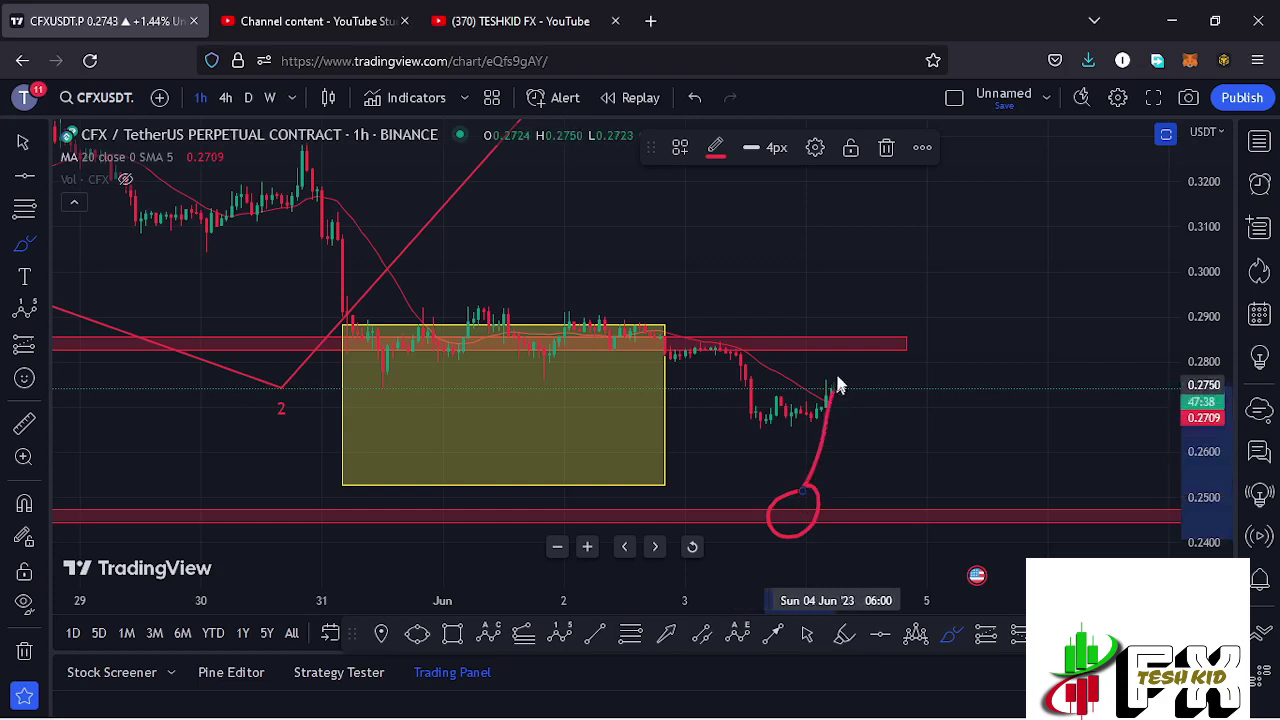
left_click(887, 147)
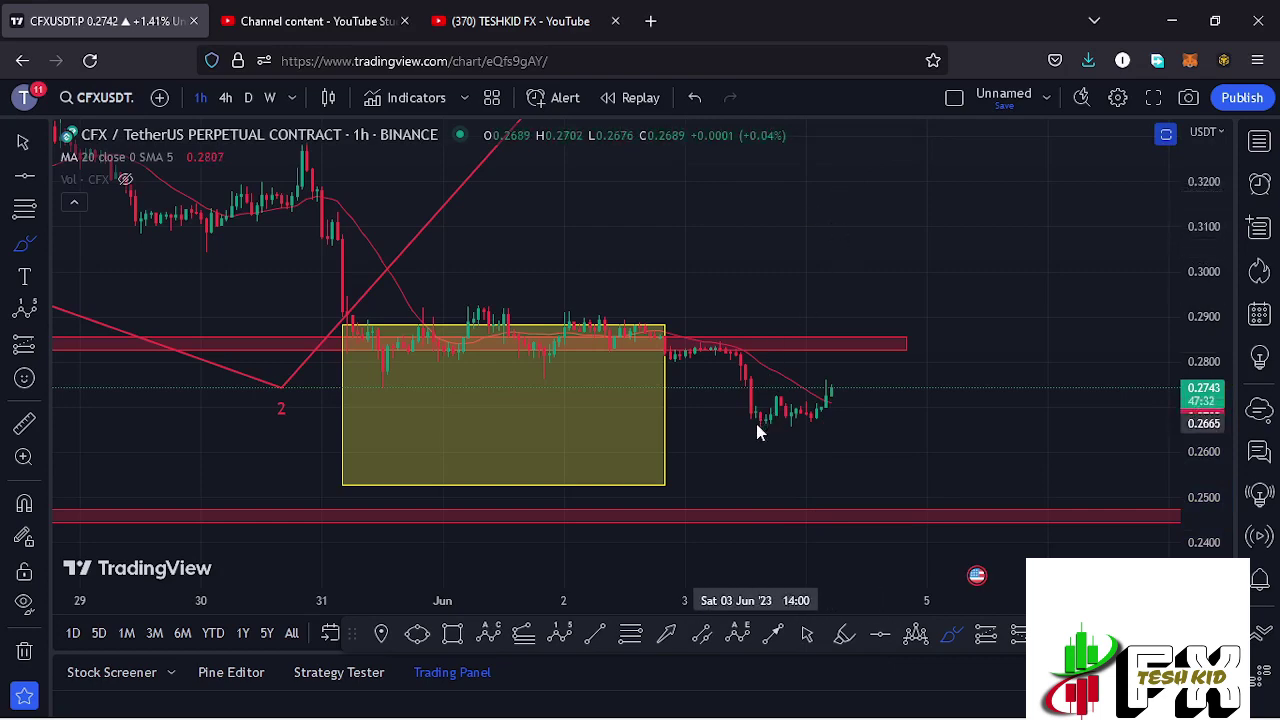
scroll(766, 423, "down", 8)
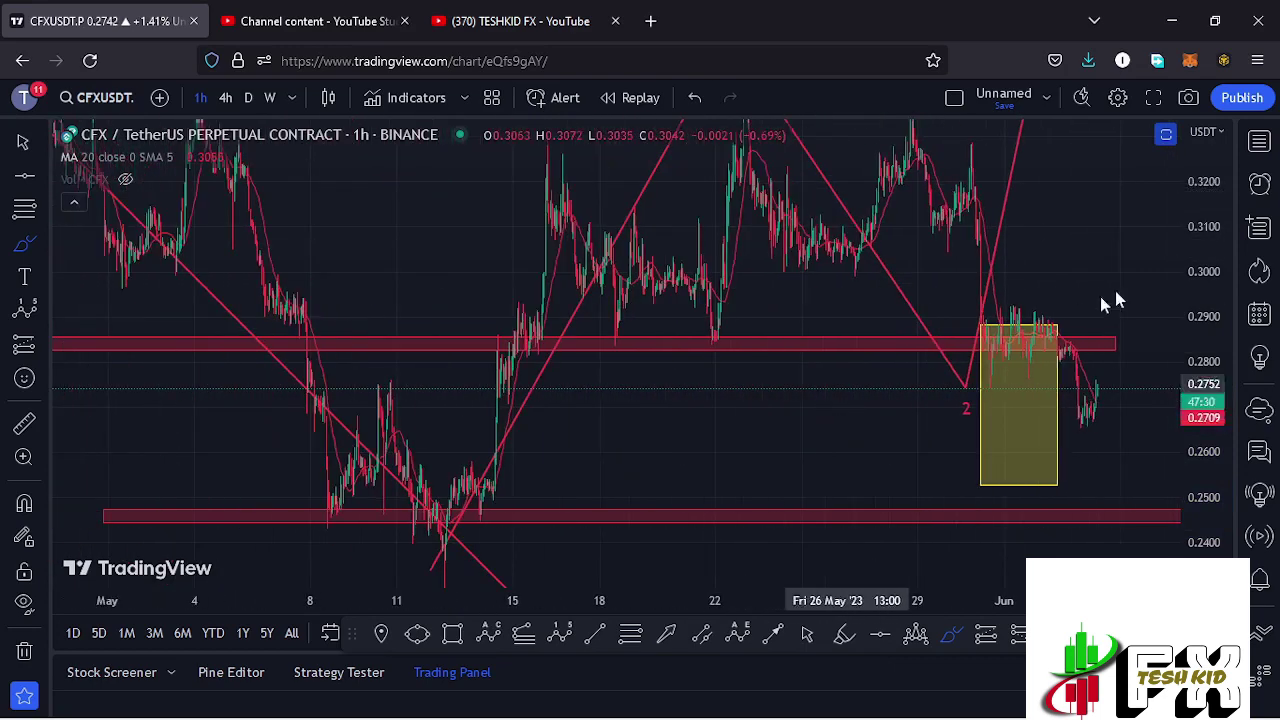
- Compress the price scale and zoom out to show the count from the (C) low since mid-April
left_click_drag(1200, 300, 1200, 420)
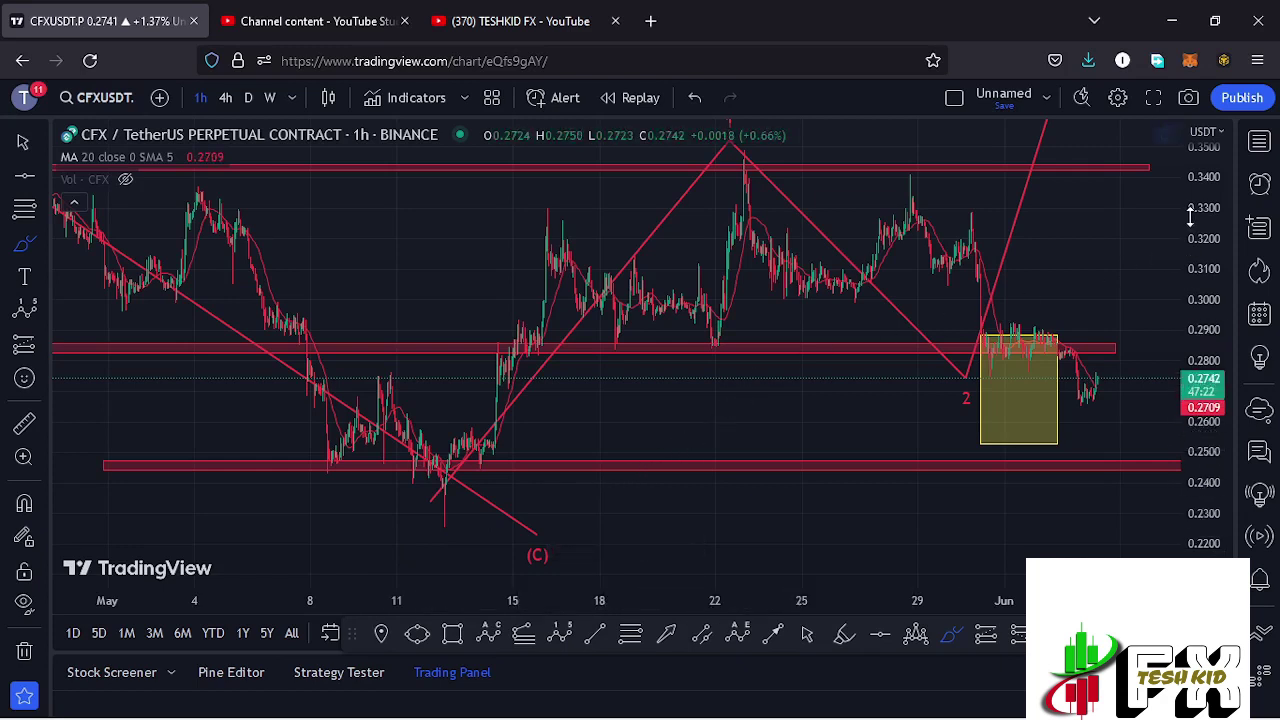
left_click_drag(1205, 225, 1200, 270)
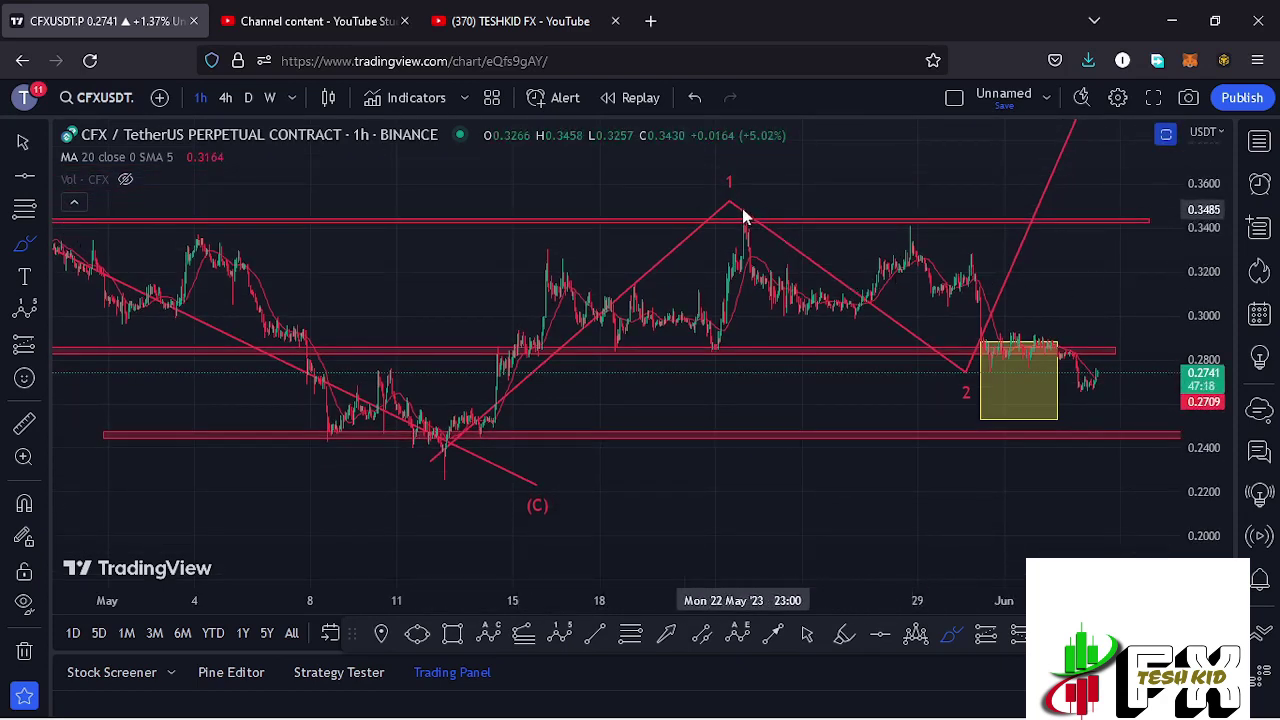
scroll(825, 370, "down", 3)
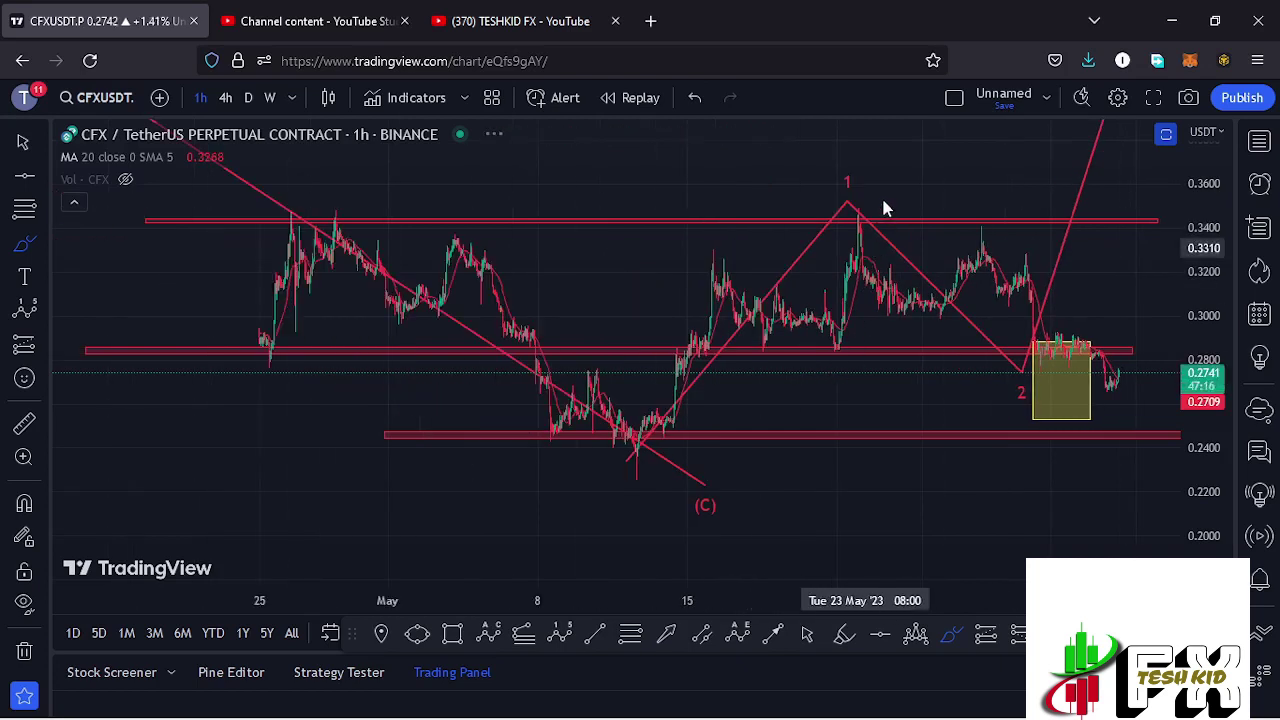
- Brush-circle the wave 1 peak and wave 2 pivot for emphasis, deleting each circle afterward
mouse_move(860, 176)
left_mouse_down()
mouse_move(818, 226)
mouse_move(856, 238)
mouse_move(882, 171)
mouse_move(850, 176)
left_mouse_up()
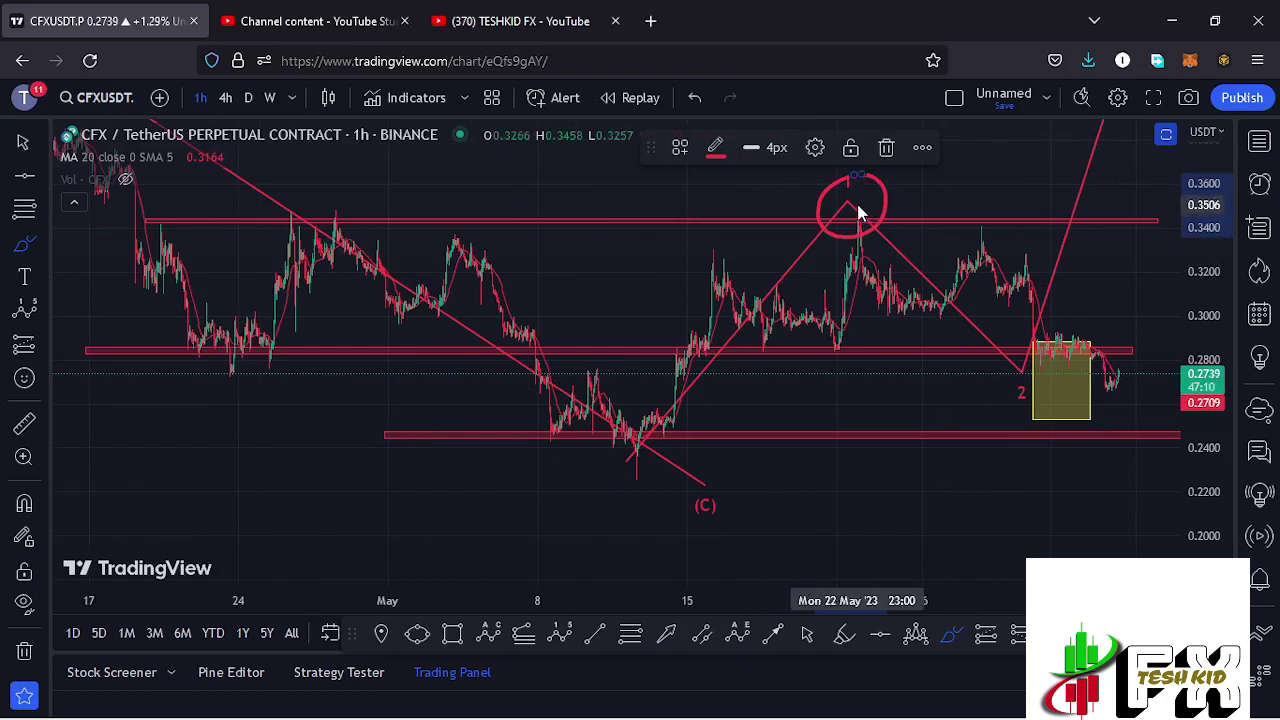
left_click(888, 148)
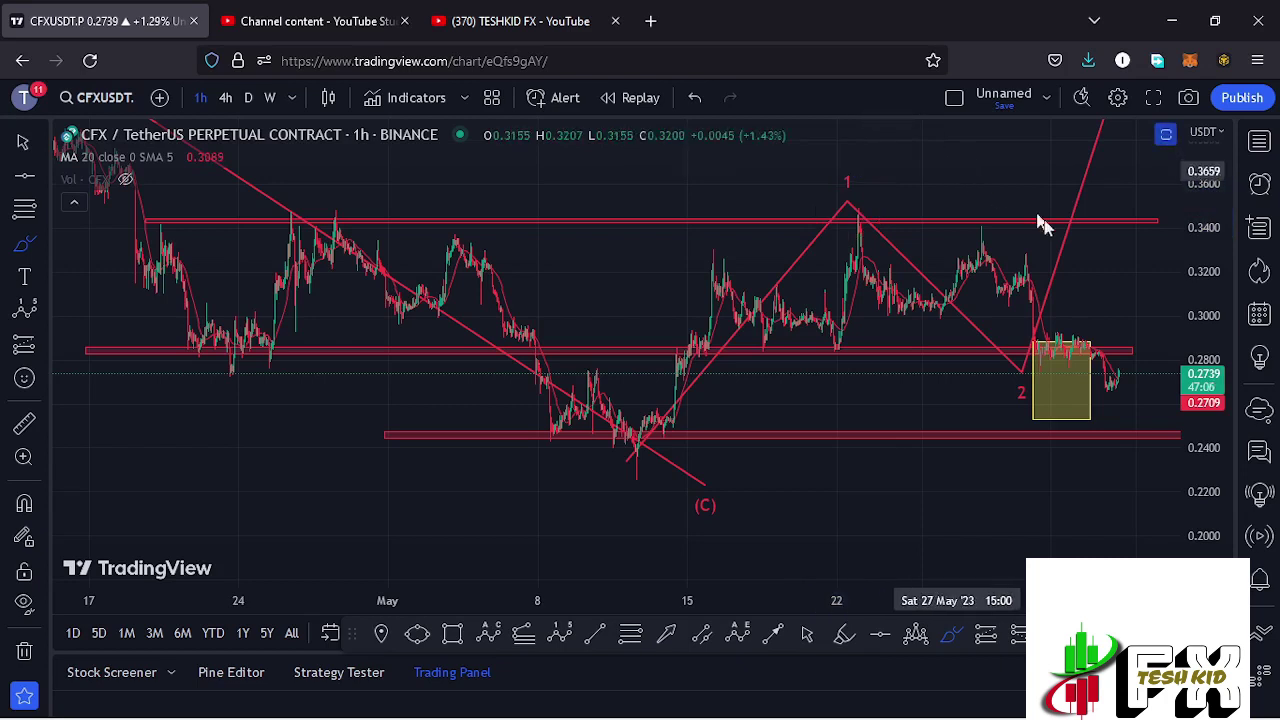
mouse_move(1033, 340)
left_mouse_down()
mouse_move(998, 356)
mouse_move(1012, 392)
mouse_move(1036, 348)
left_mouse_up()
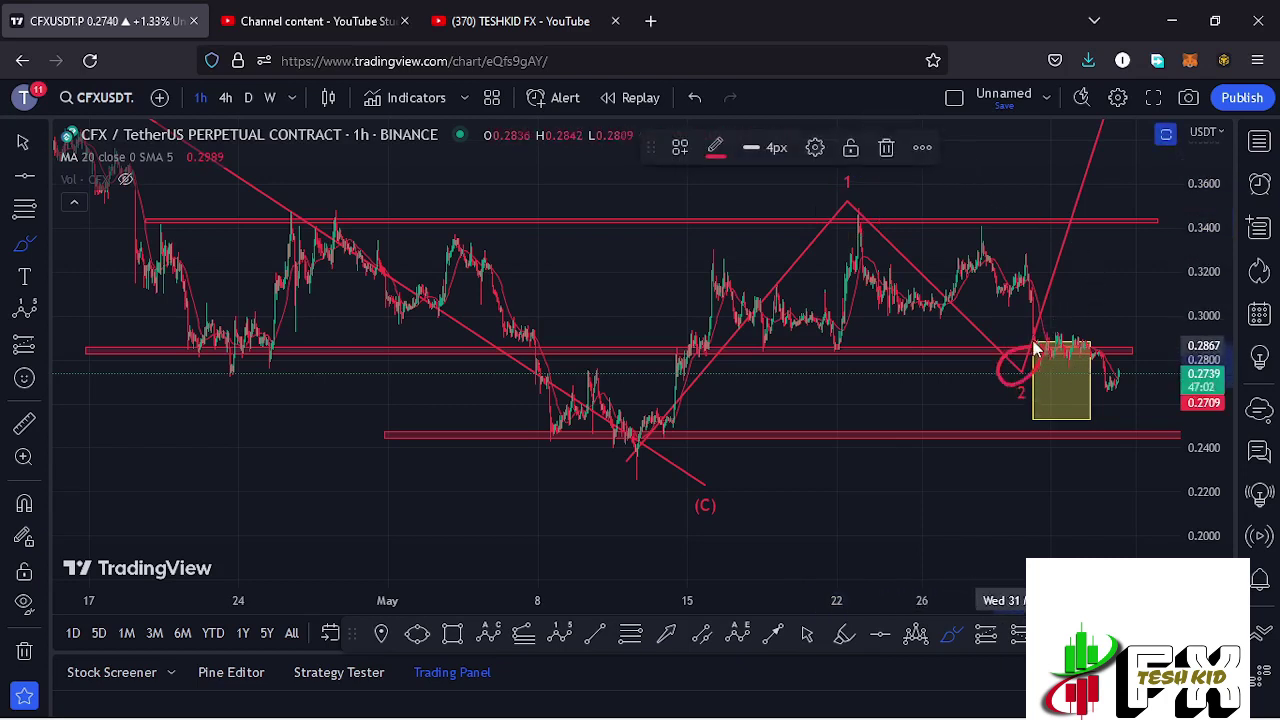
left_click(885, 150)
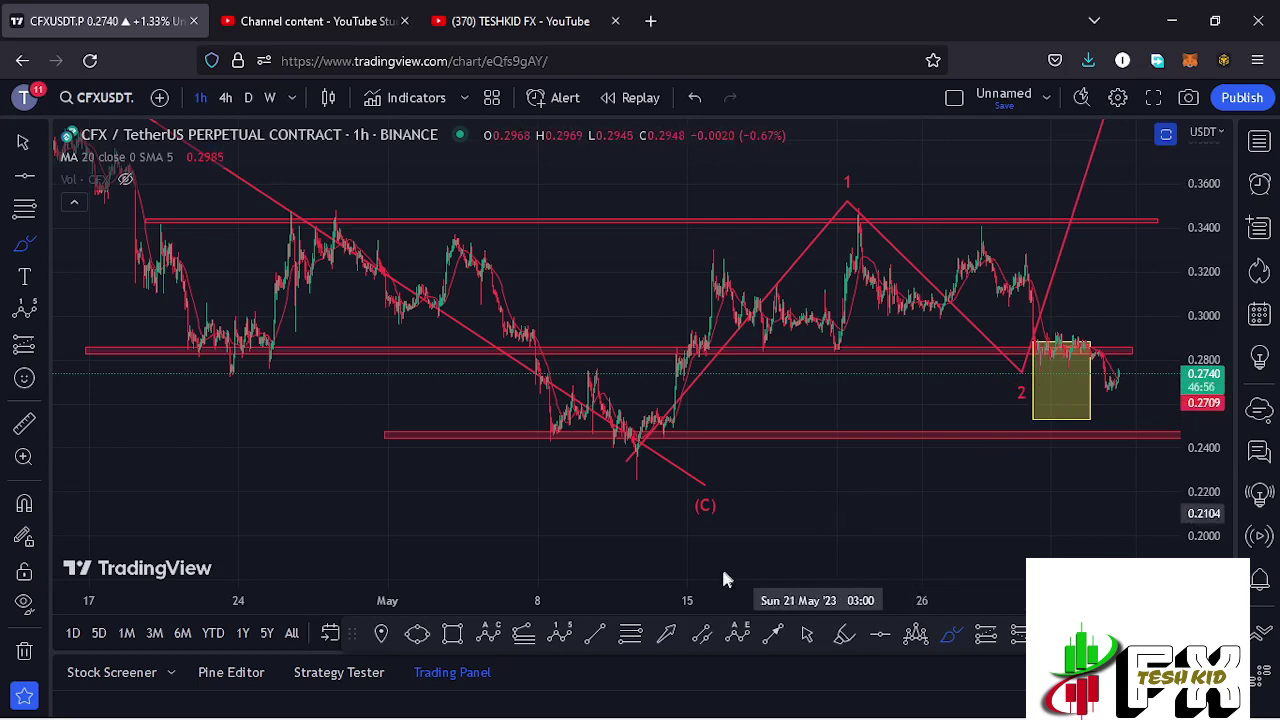
- Draw a Fib Retracement from the (C) low at 0.2253 up to the 0.3493 high
left_click(630, 636)
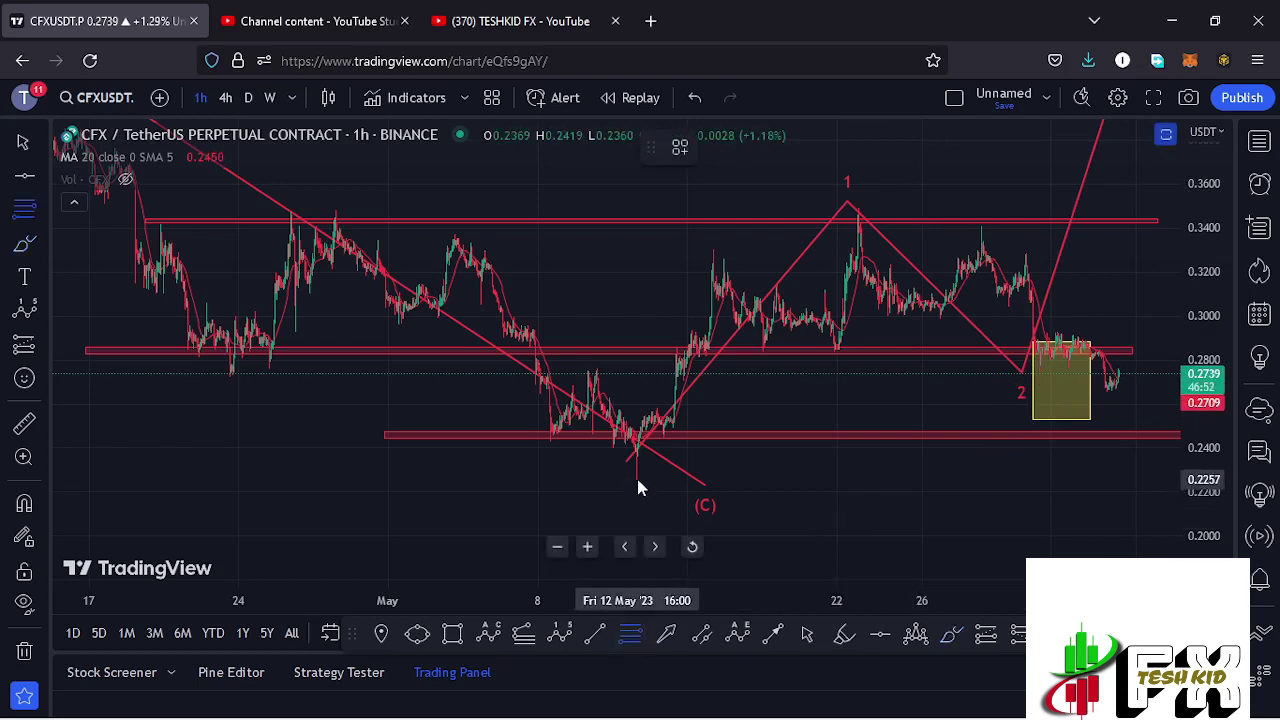
left_click(634, 478)
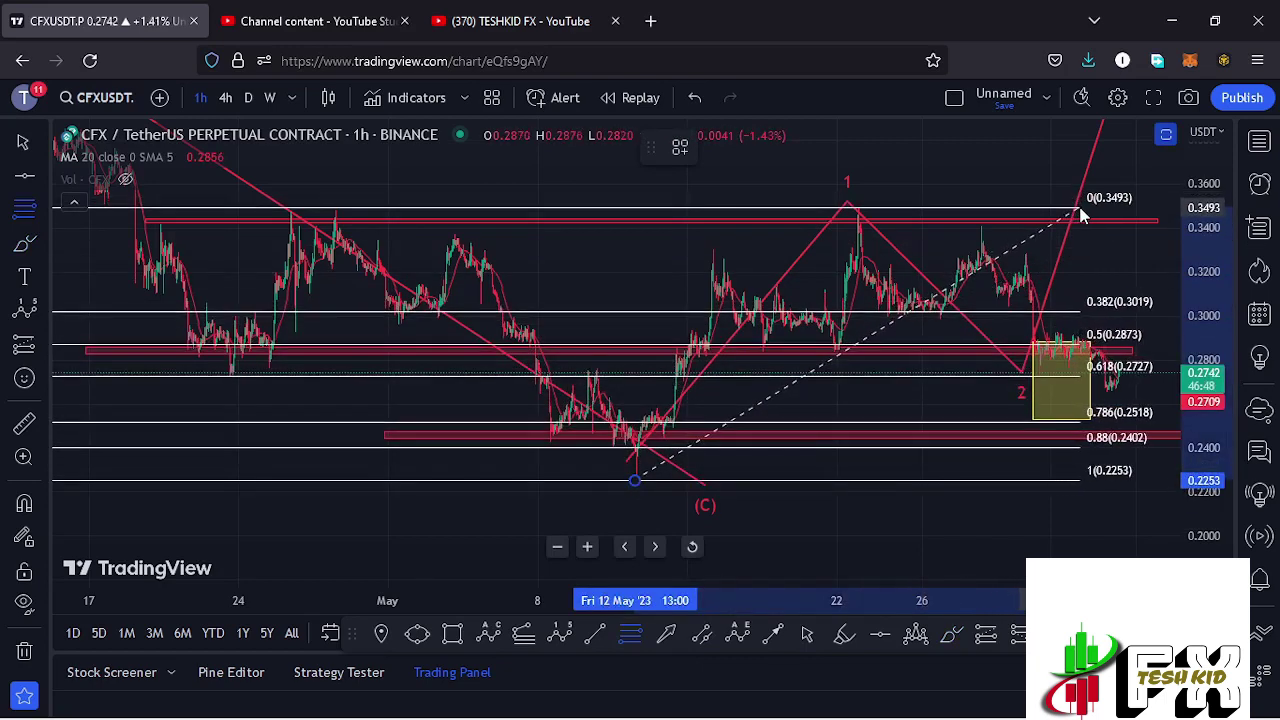
left_click(1080, 214)
left_click_drag(1100, 262, 966, 286)
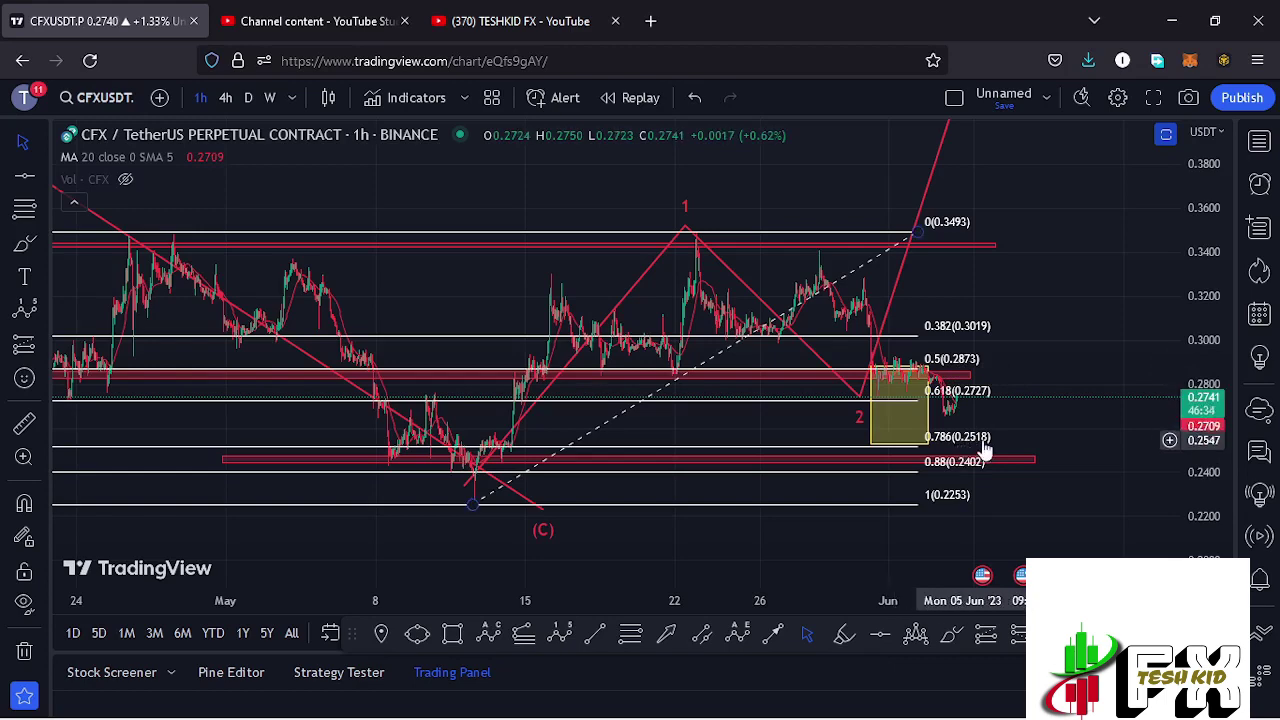
- Select and delete the Fibonacci retracement after reviewing its levels
left_click(916, 238)
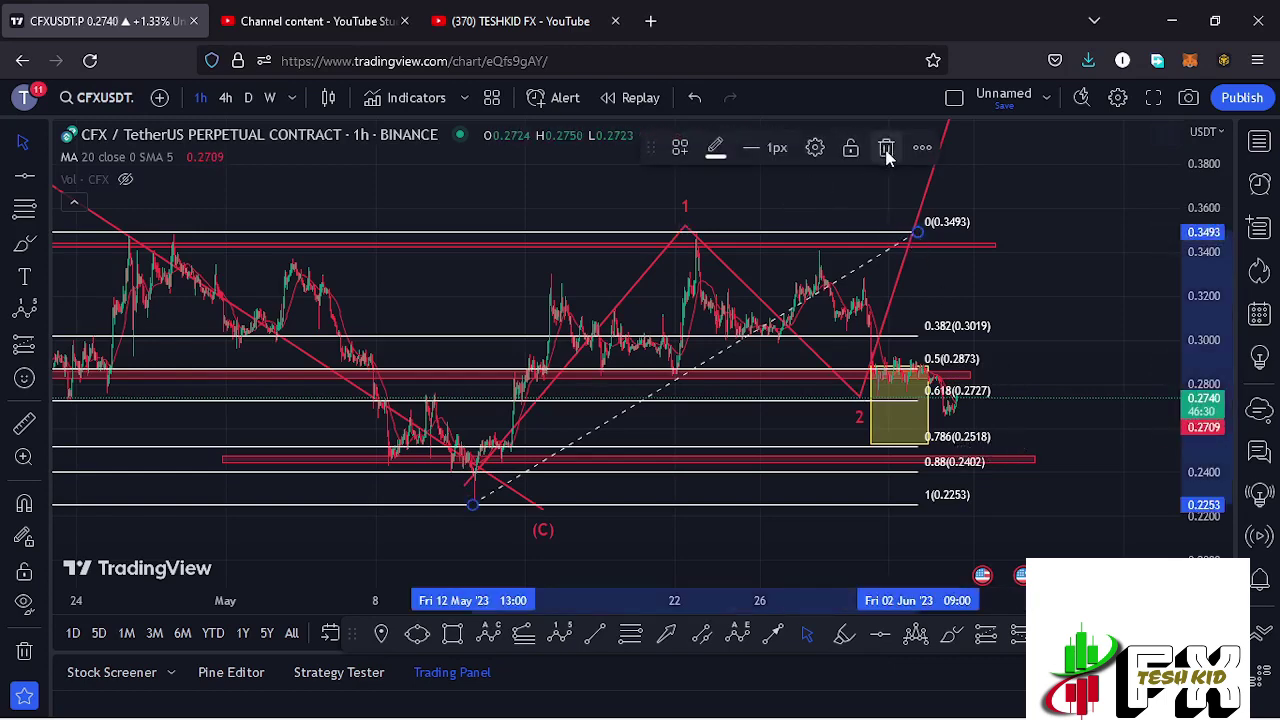
left_click(888, 157)
scroll(930, 412, "up", 5)
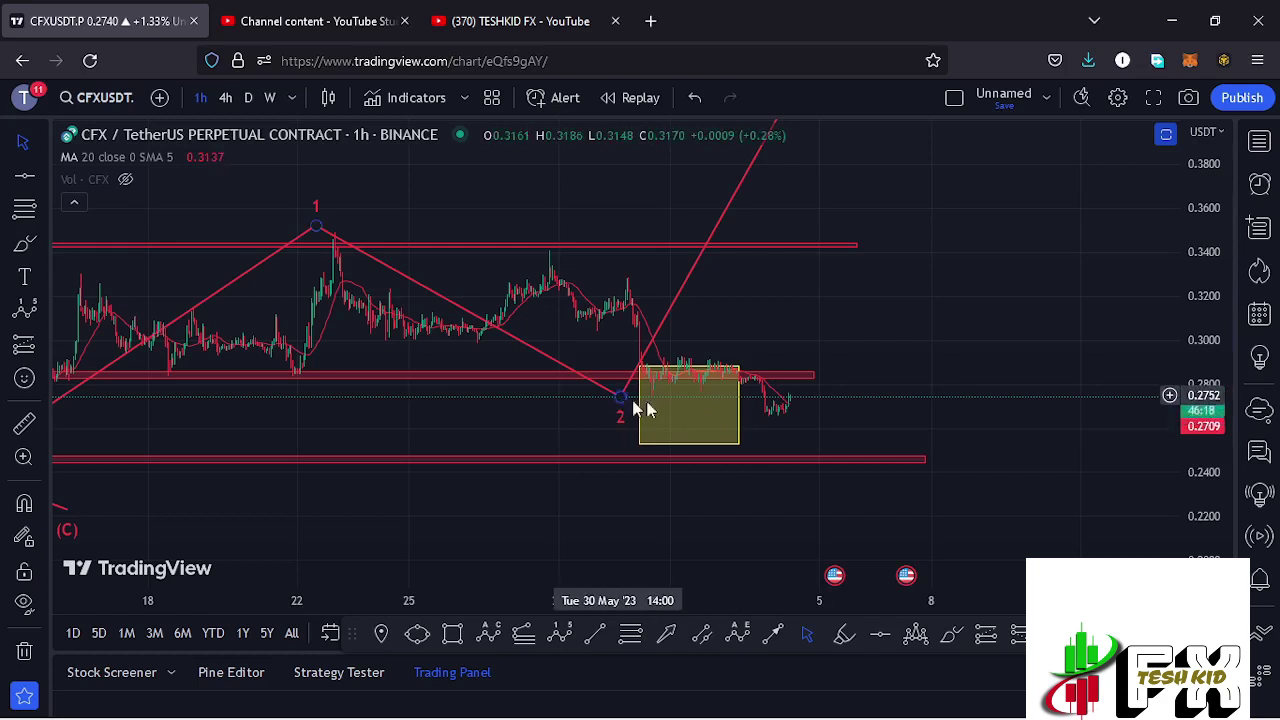
- Move the wave 2 point down into the yellow box and reframe to show waves 3–4
left_click_drag(620, 400, 686, 428)
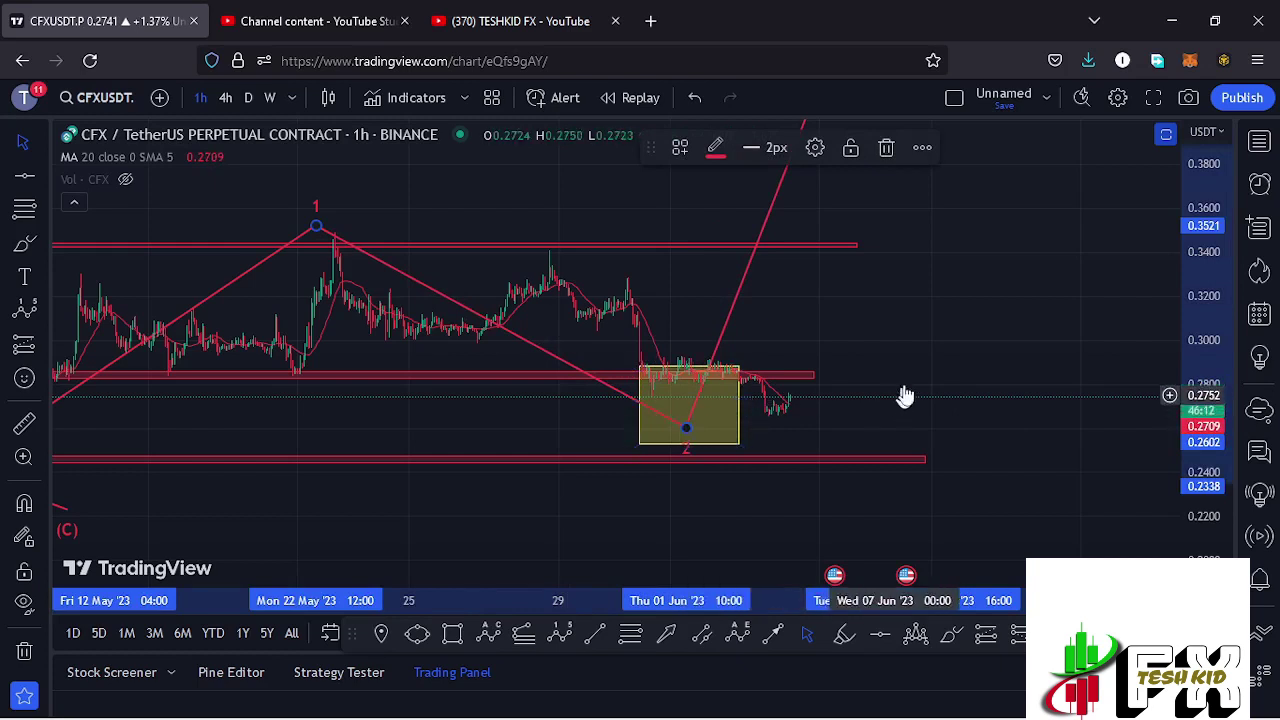
left_click(934, 343)
left_click_drag(934, 343, 920, 435)
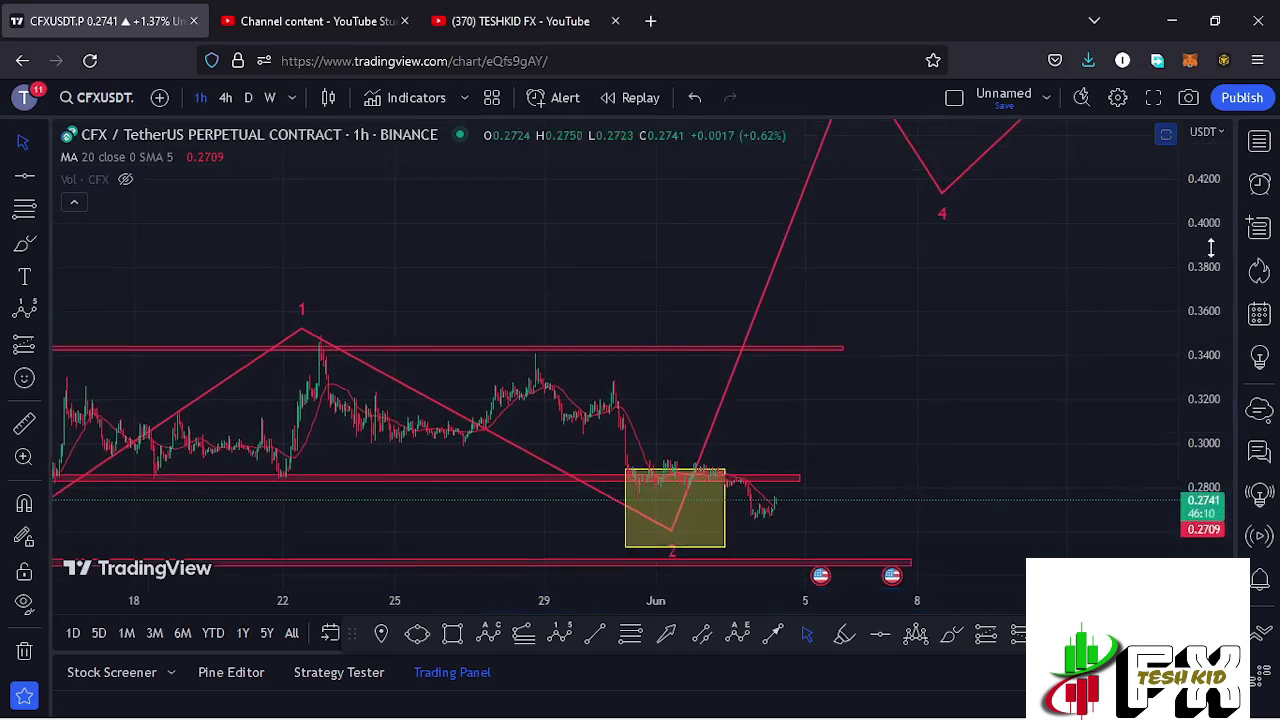
left_click_drag(1210, 250, 1210, 268)
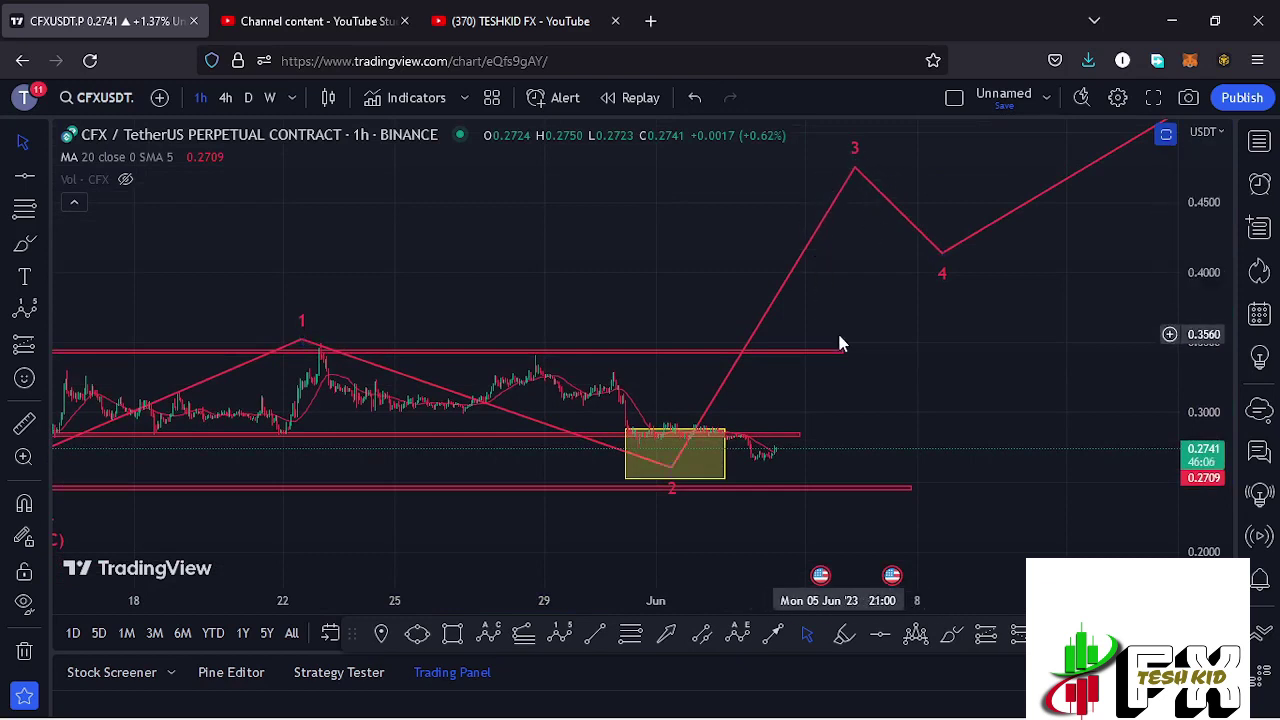
scroll(868, 378, "down", 4)
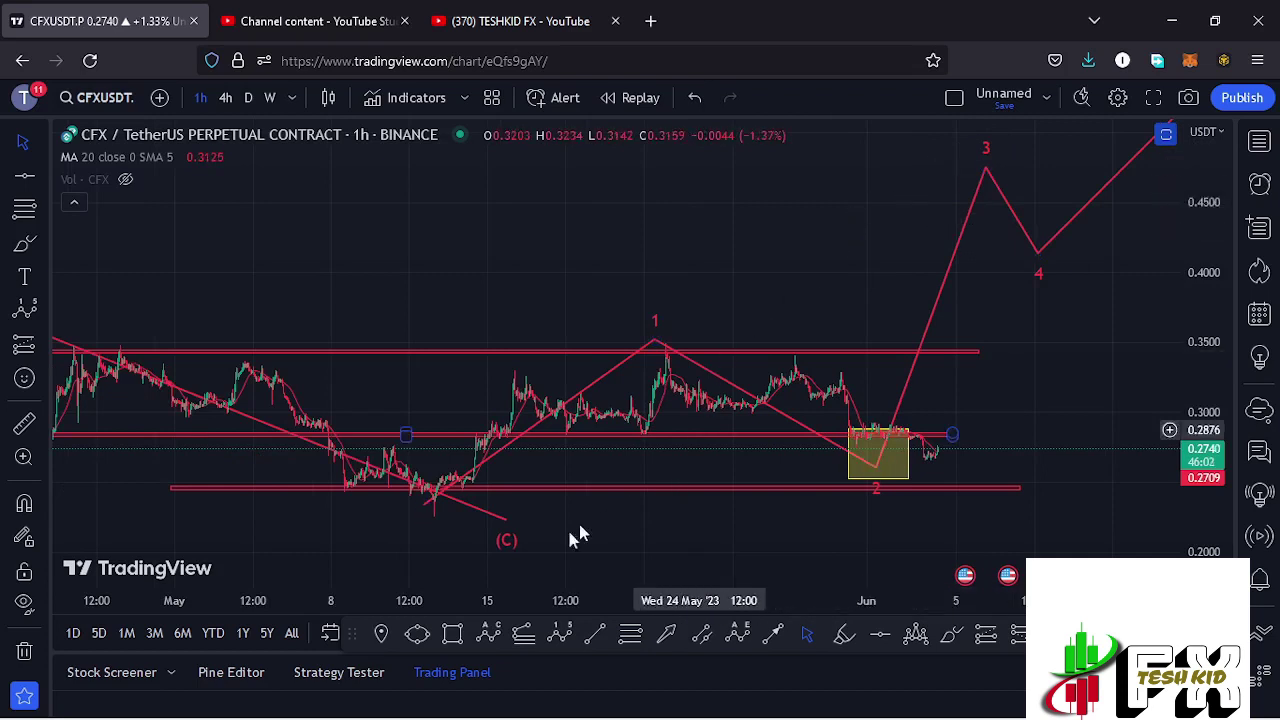
- Start a Trend-Based Fib Extension from the (C) low to the wave 1 peak
left_click(524, 633)
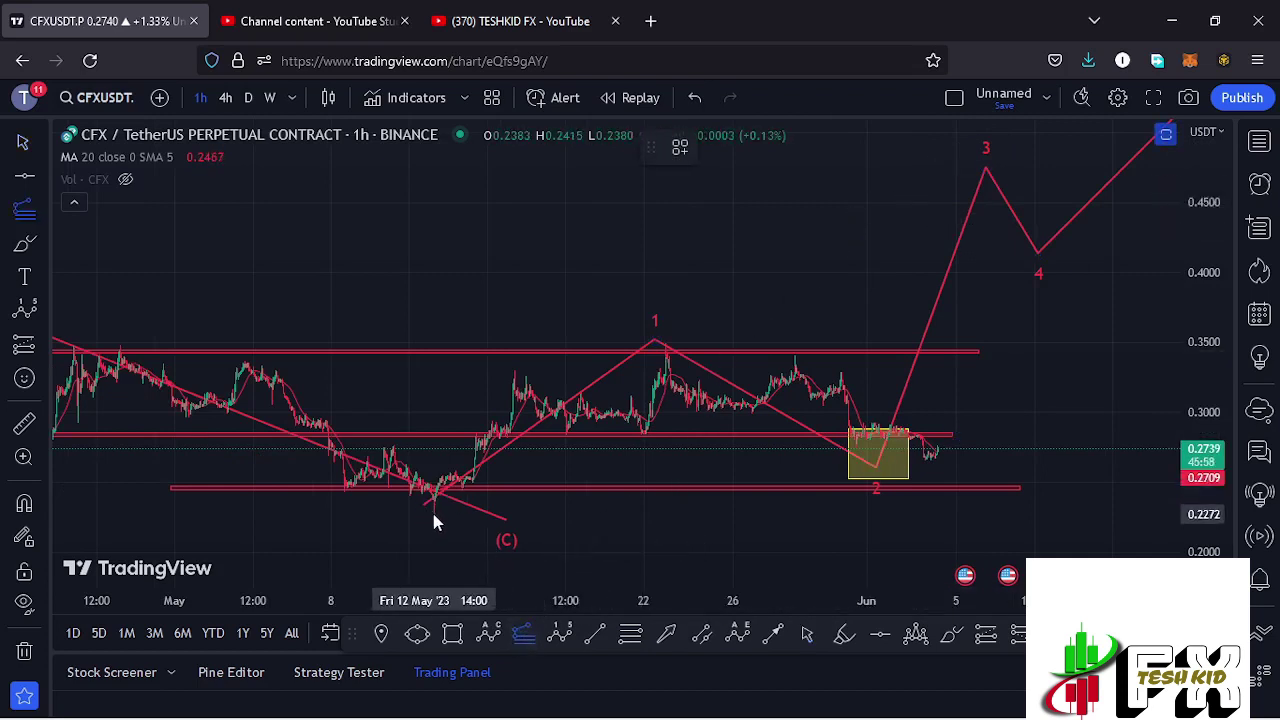
left_click(432, 512)
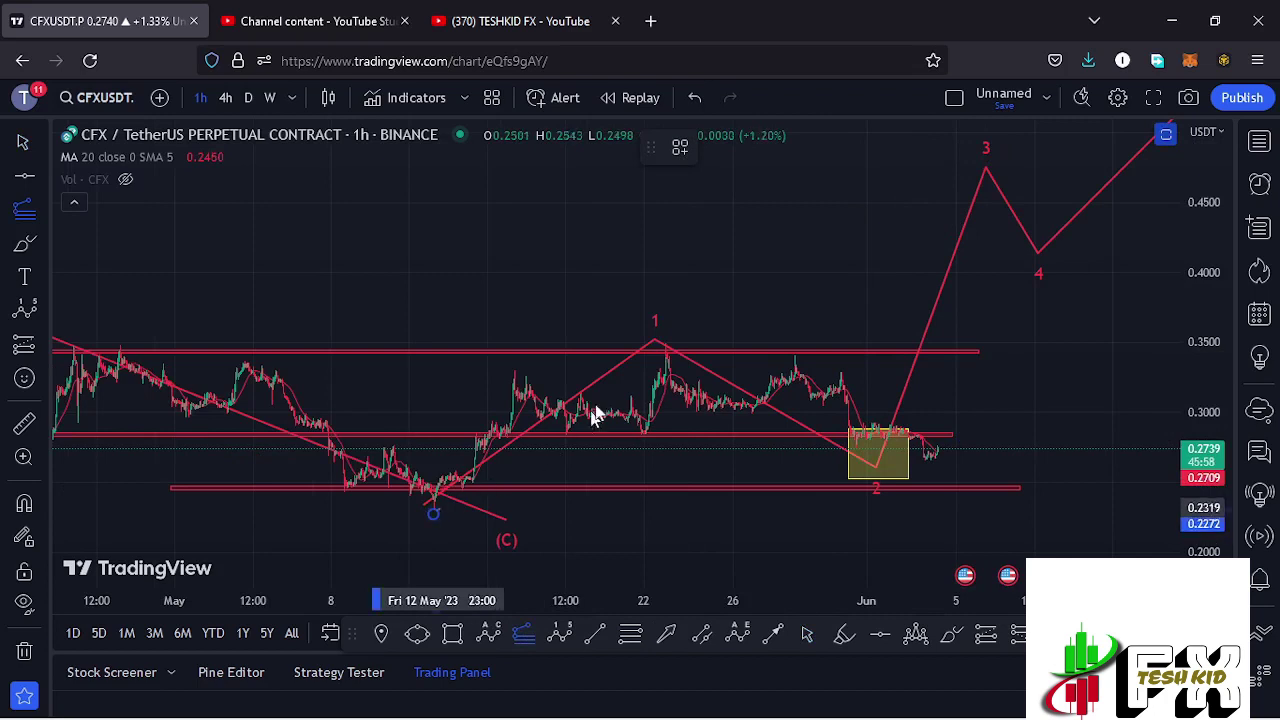
left_click(665, 345)
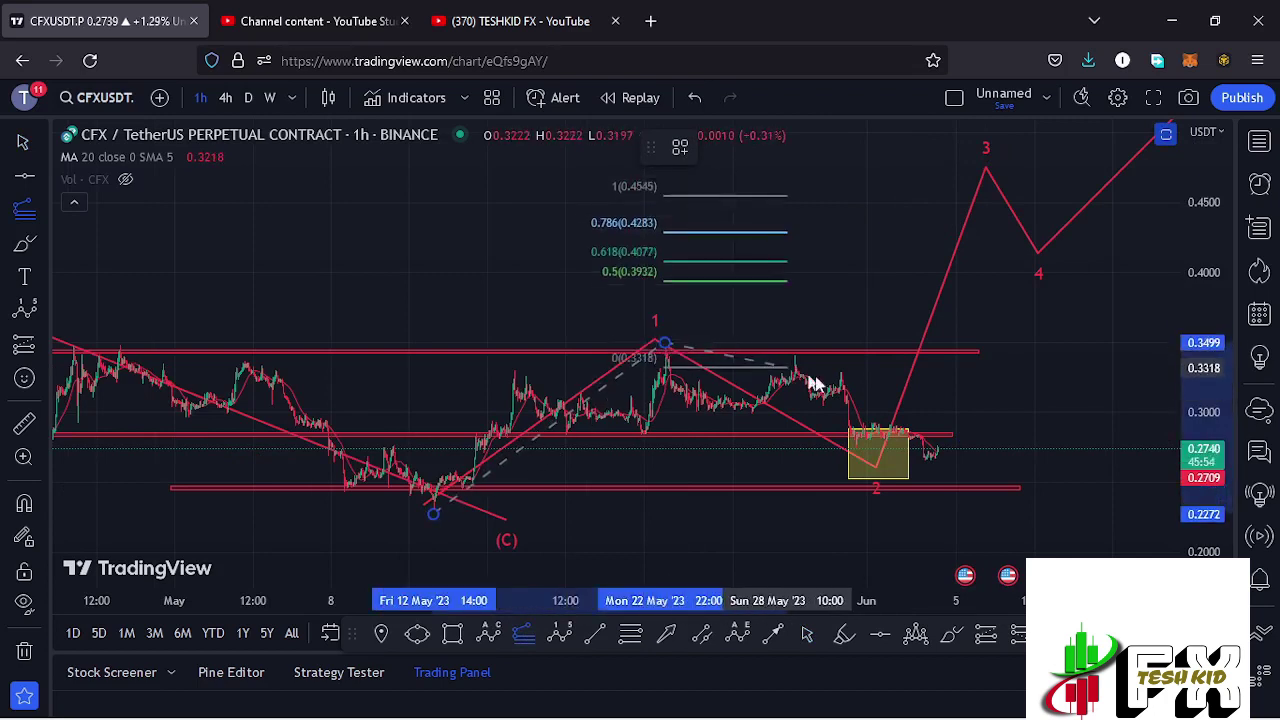
- Finish the extension at the wave 2 low and place wave point 3 on the 1.618 level (0.4640)
left_click(1108, 460)
left_click_drag(1124, 246, 1115, 284)
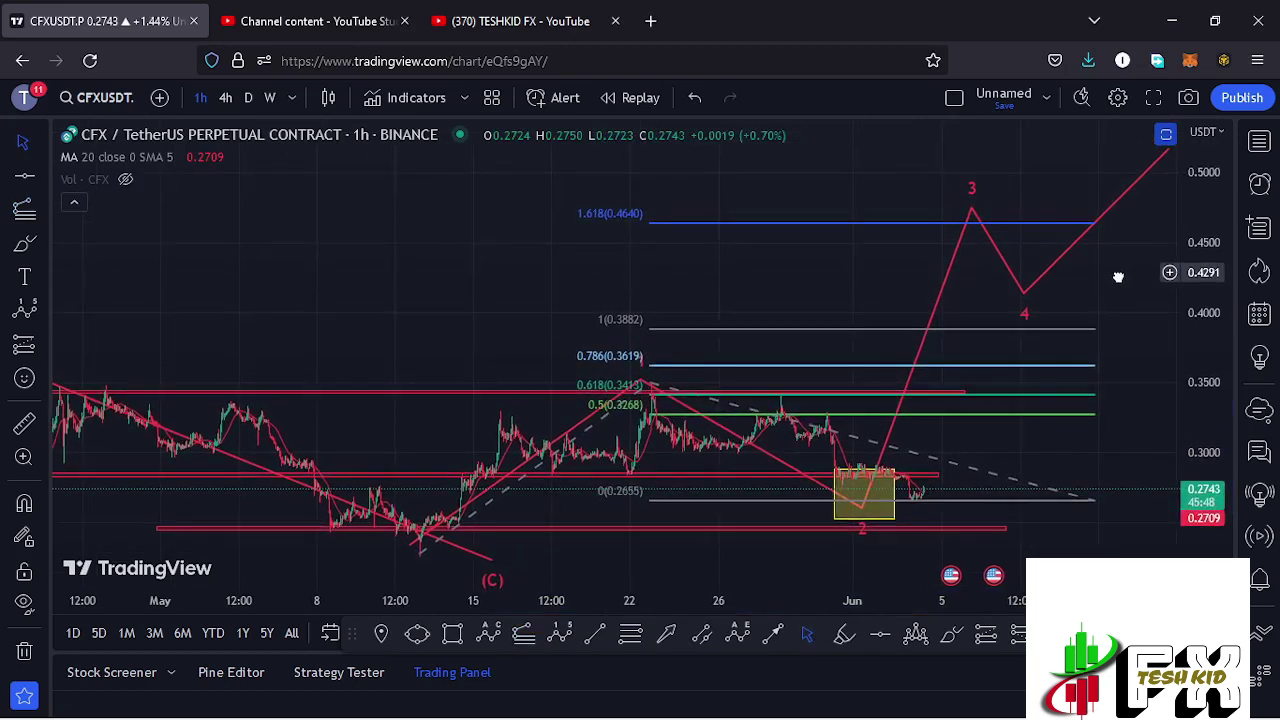
mouse_move(970, 213)
left_mouse_down()
mouse_move(963, 245)
mouse_move(969, 222)
mouse_move(972, 232)
left_mouse_up()
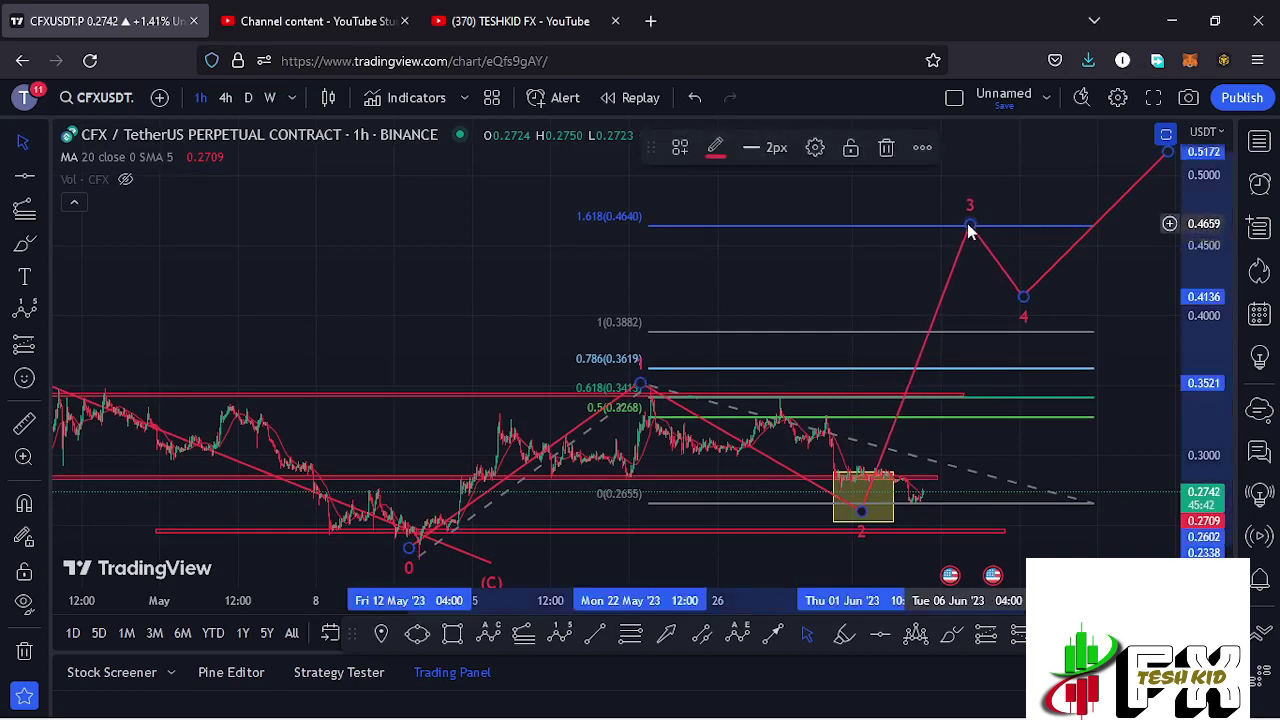
left_click(913, 268)
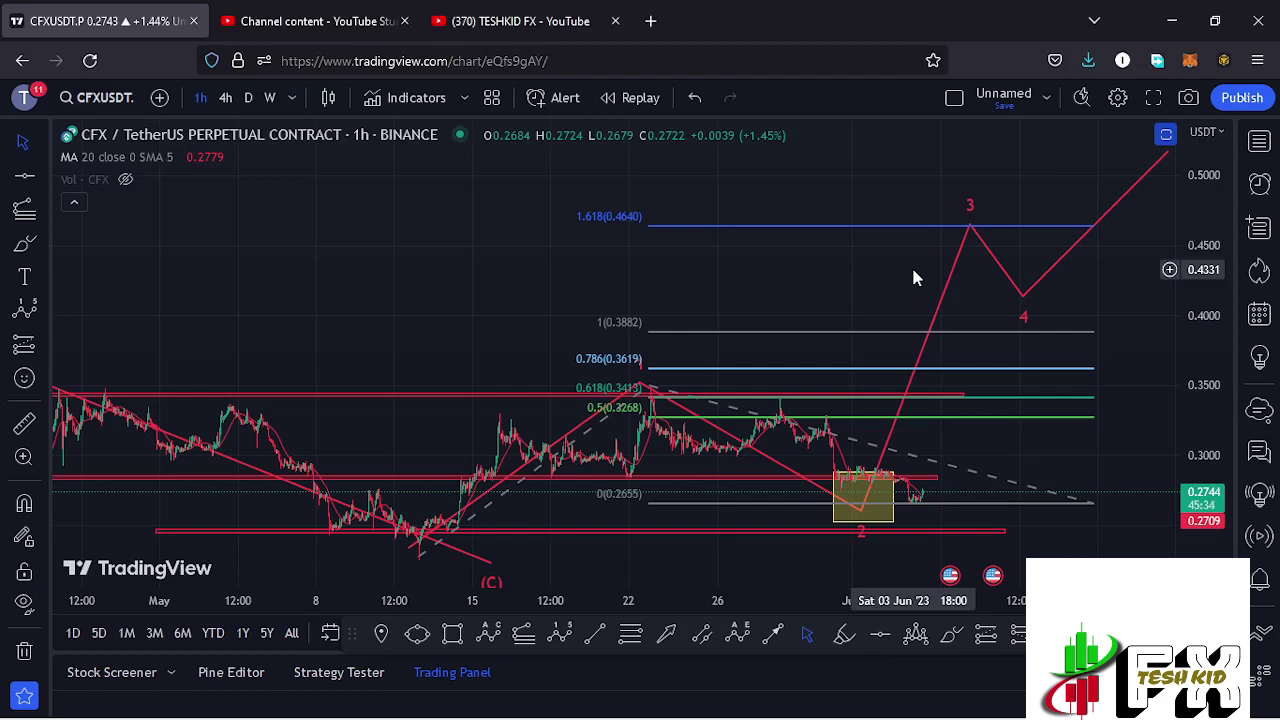
- Delete the Fibonacci extension and recenter on the wave 1–2 area
left_click(1092, 507)
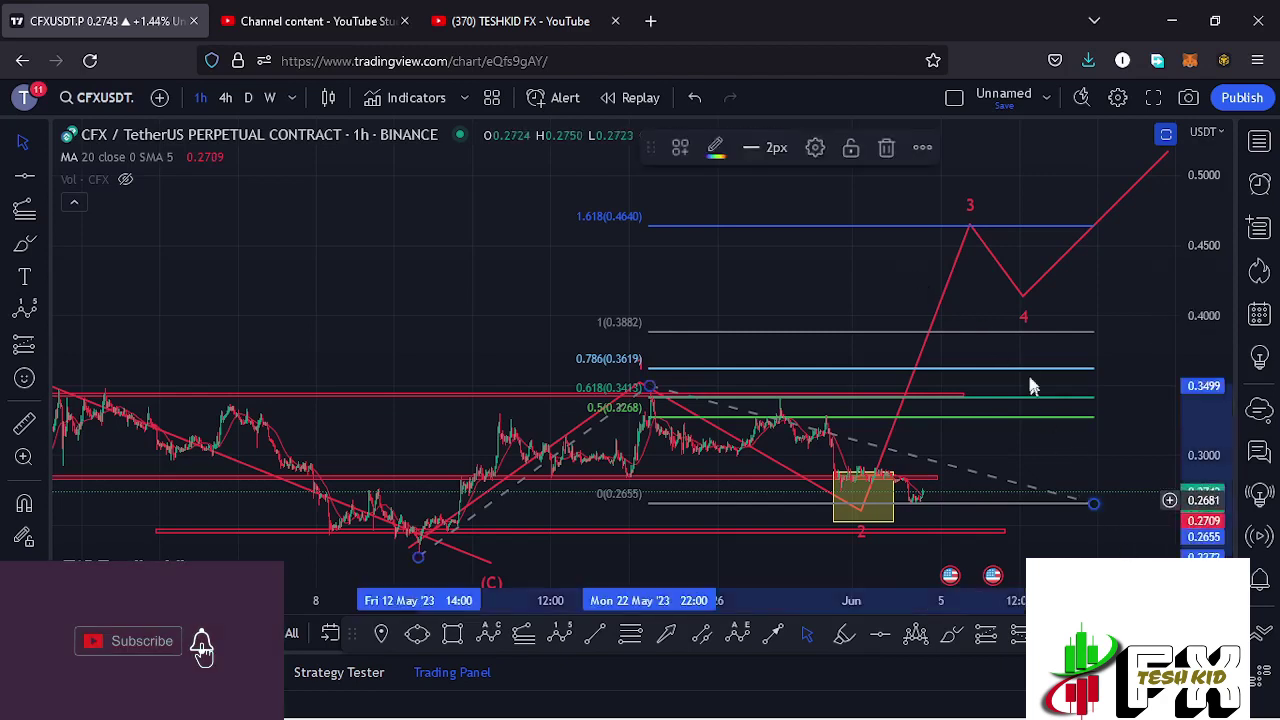
left_click(887, 148)
left_click_drag(1077, 506, 1206, 440)
- Zoom into recent bars and brush a path rising from the latest candles to the 0.343 resistance
scroll(1035, 430, "up", 1)
scroll(957, 472, "up", 4)
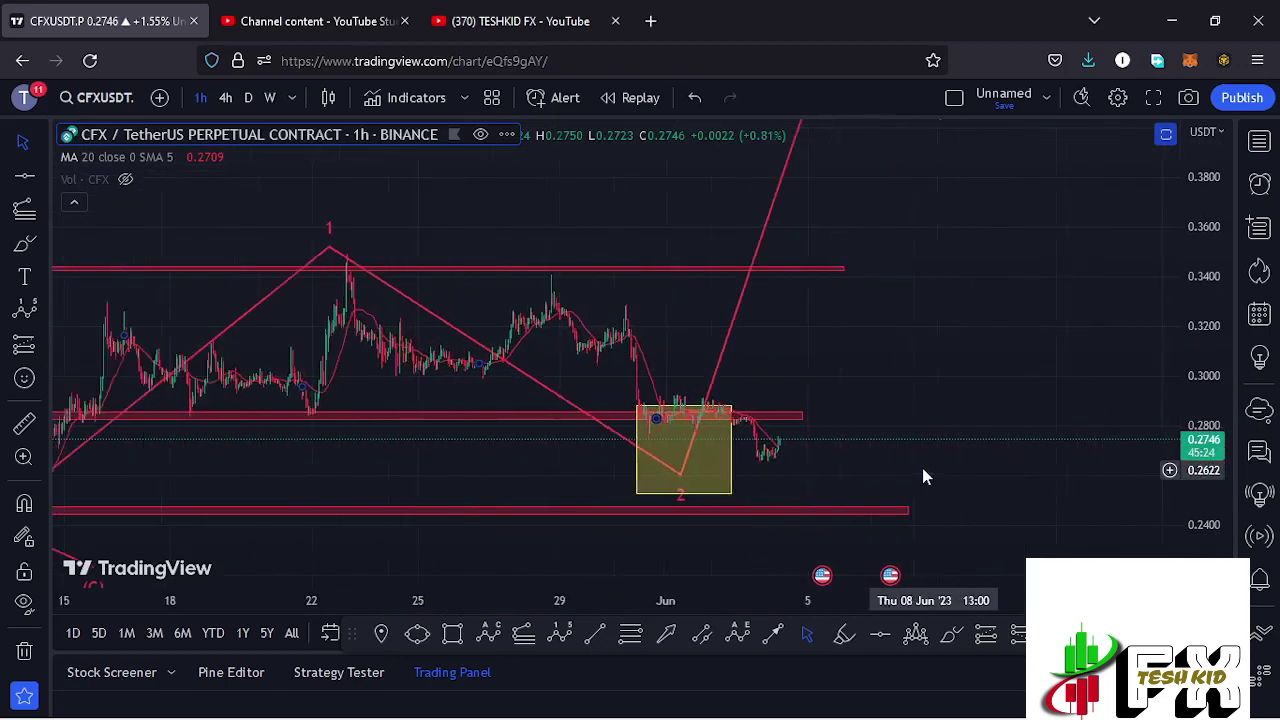
scroll(936, 472, "up", 5)
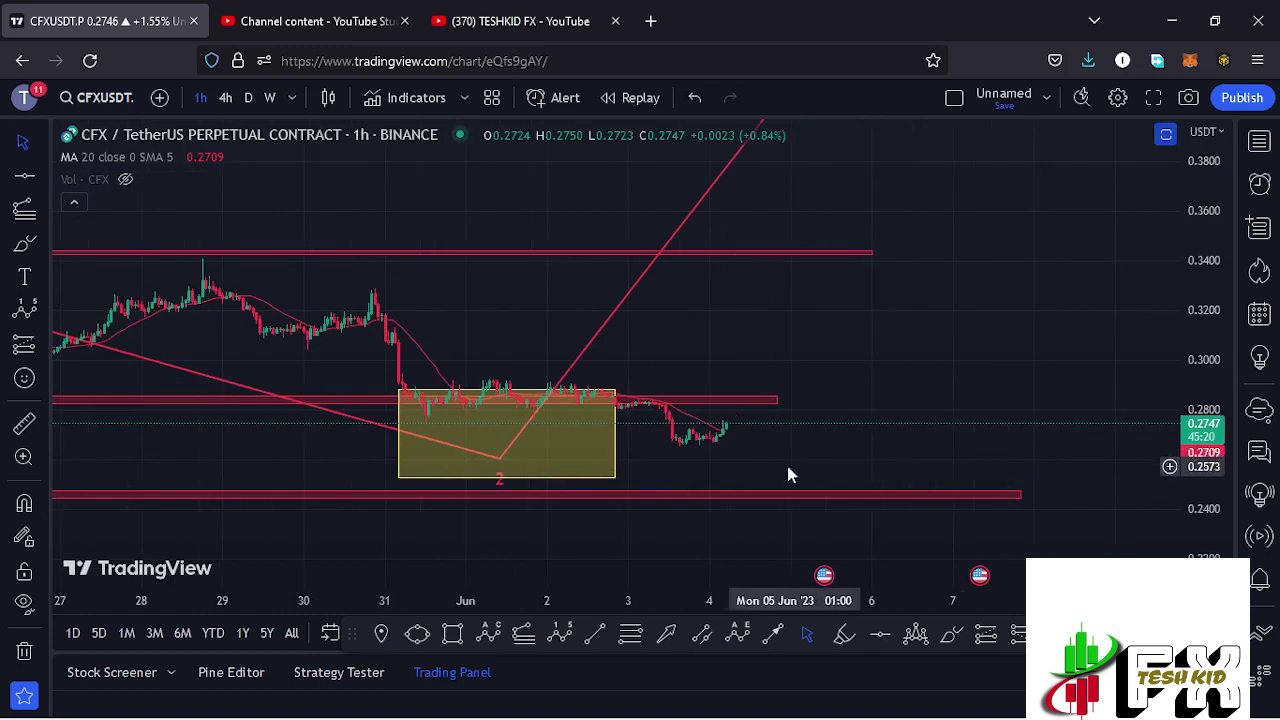
scroll(809, 469, "left", 1)
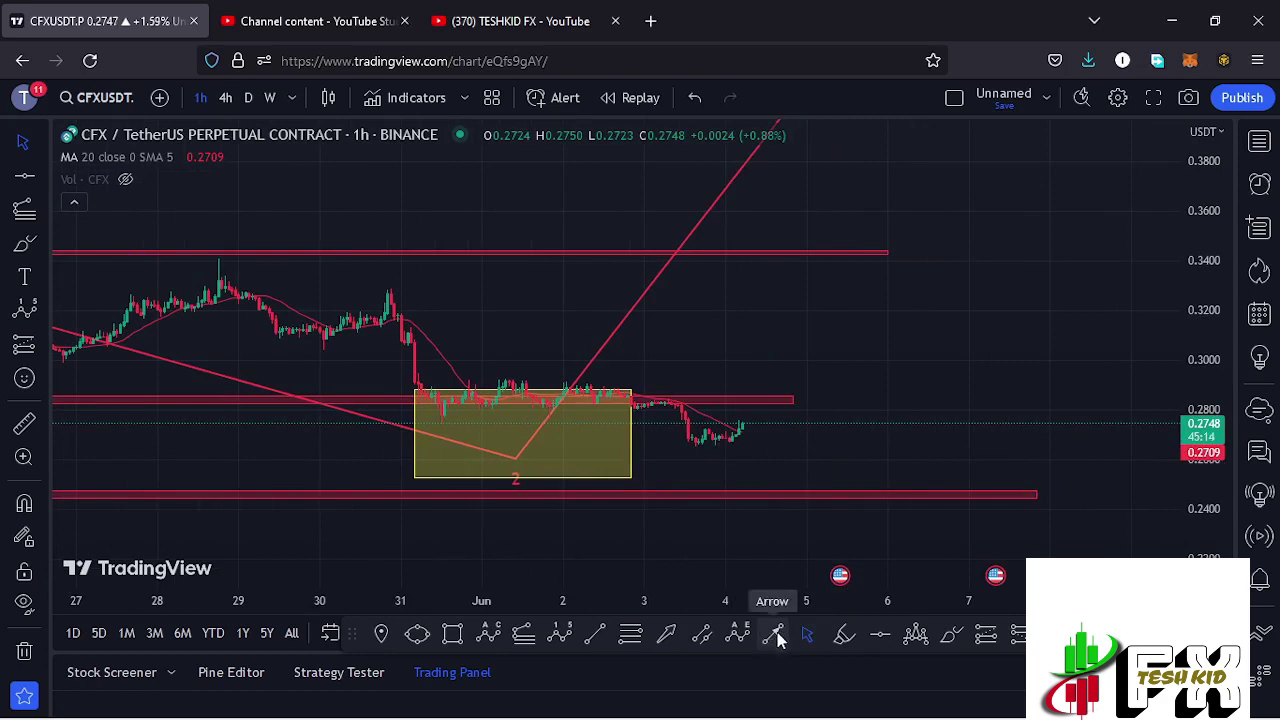
left_click(950, 636)
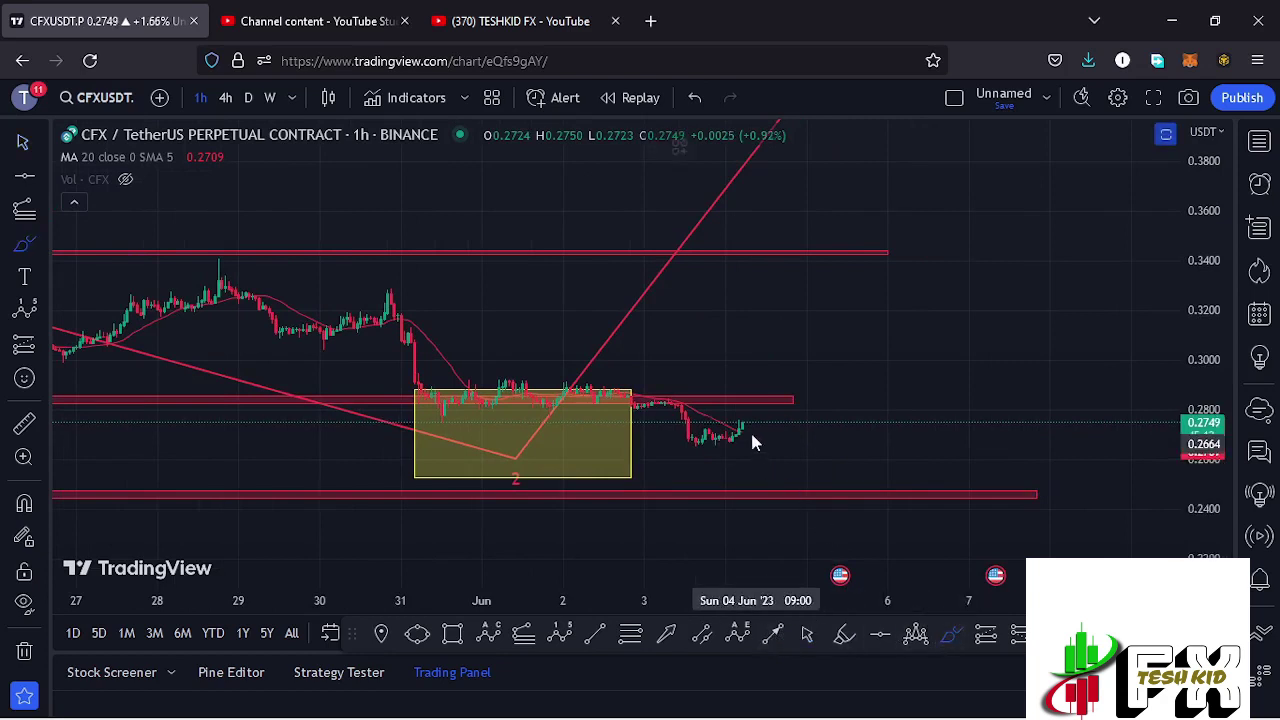
left_click_drag(743, 435, 748, 410)
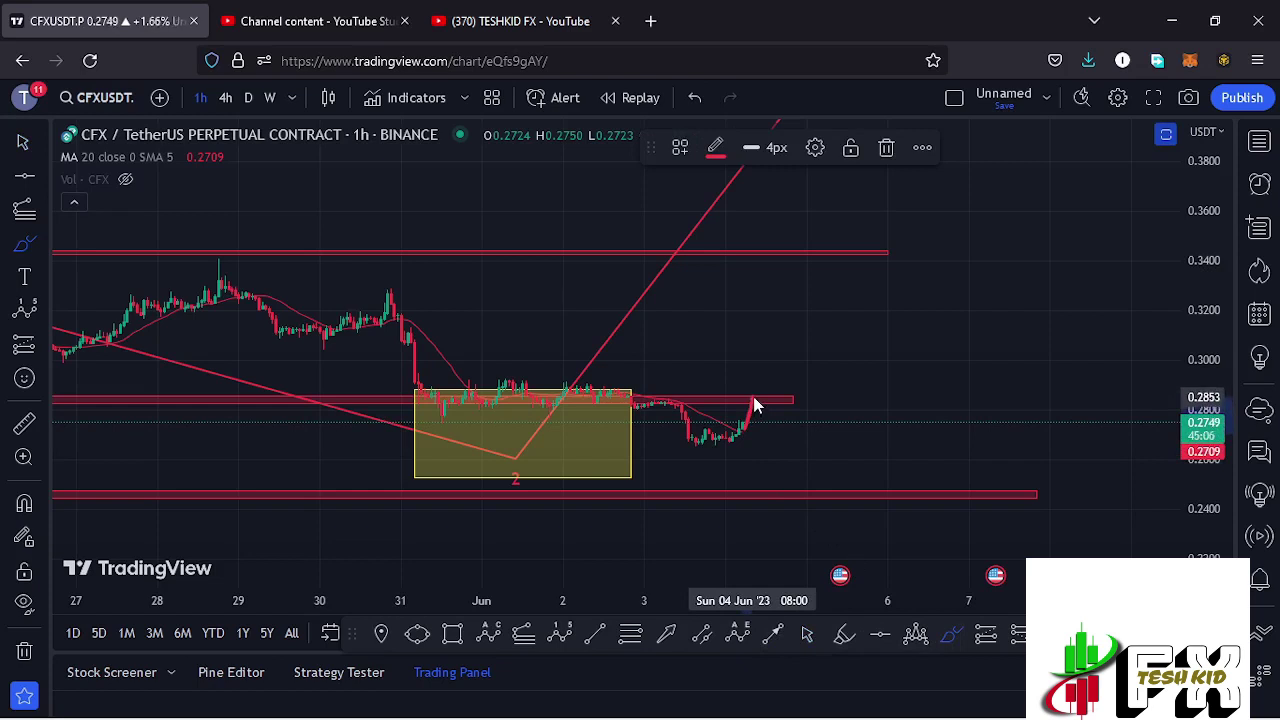
mouse_move(755, 401)
left_mouse_down()
mouse_move(759, 377)
mouse_move(781, 400)
left_mouse_up()
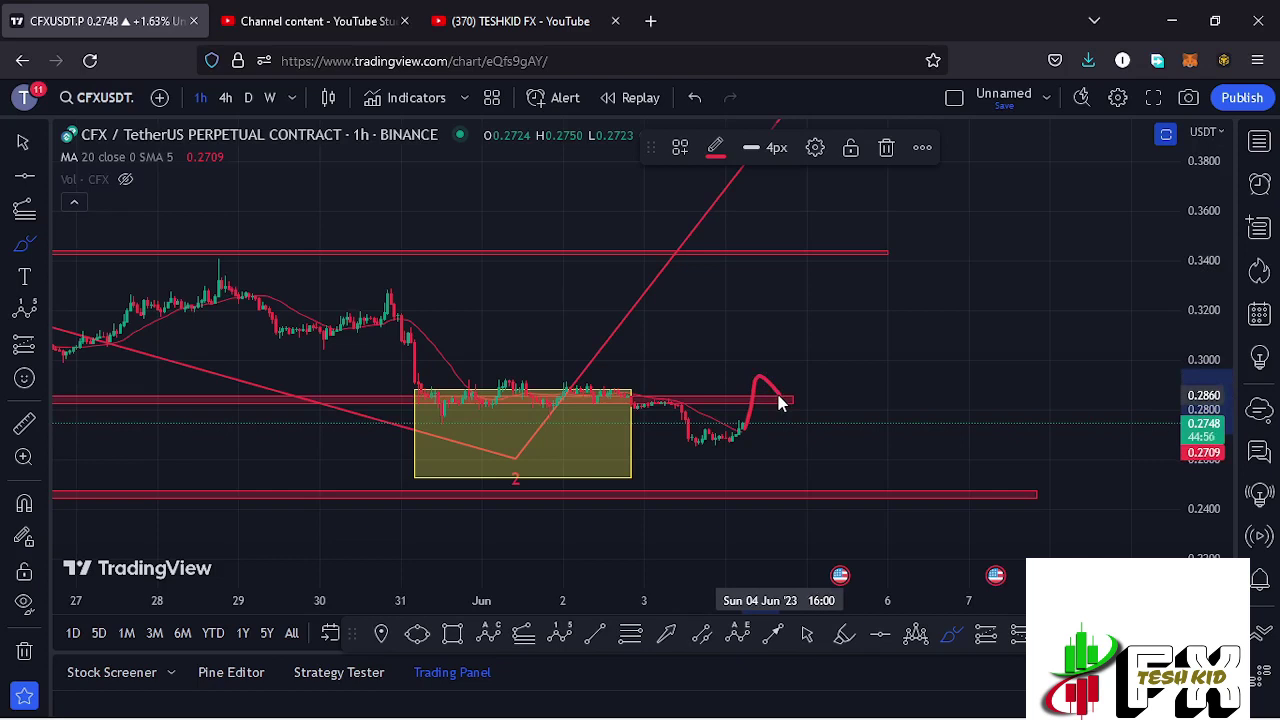
left_click_drag(781, 401, 820, 255)
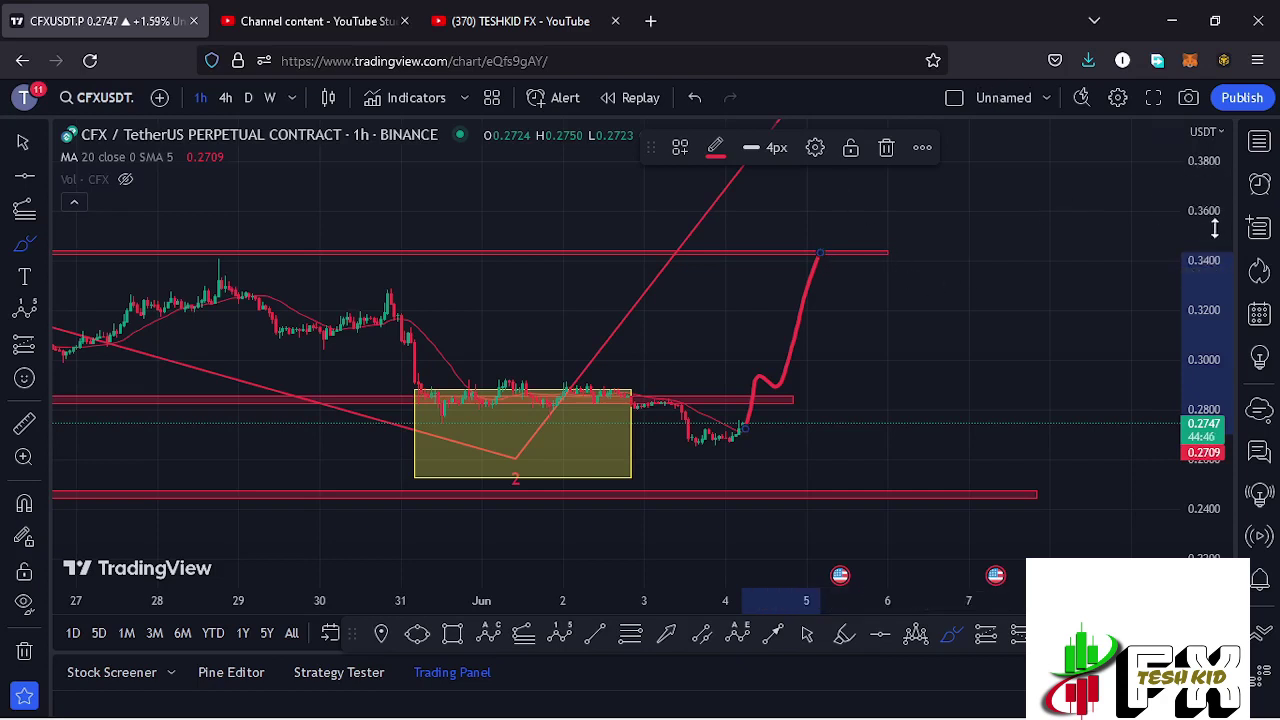
left_click_drag(1212, 222, 1055, 213)
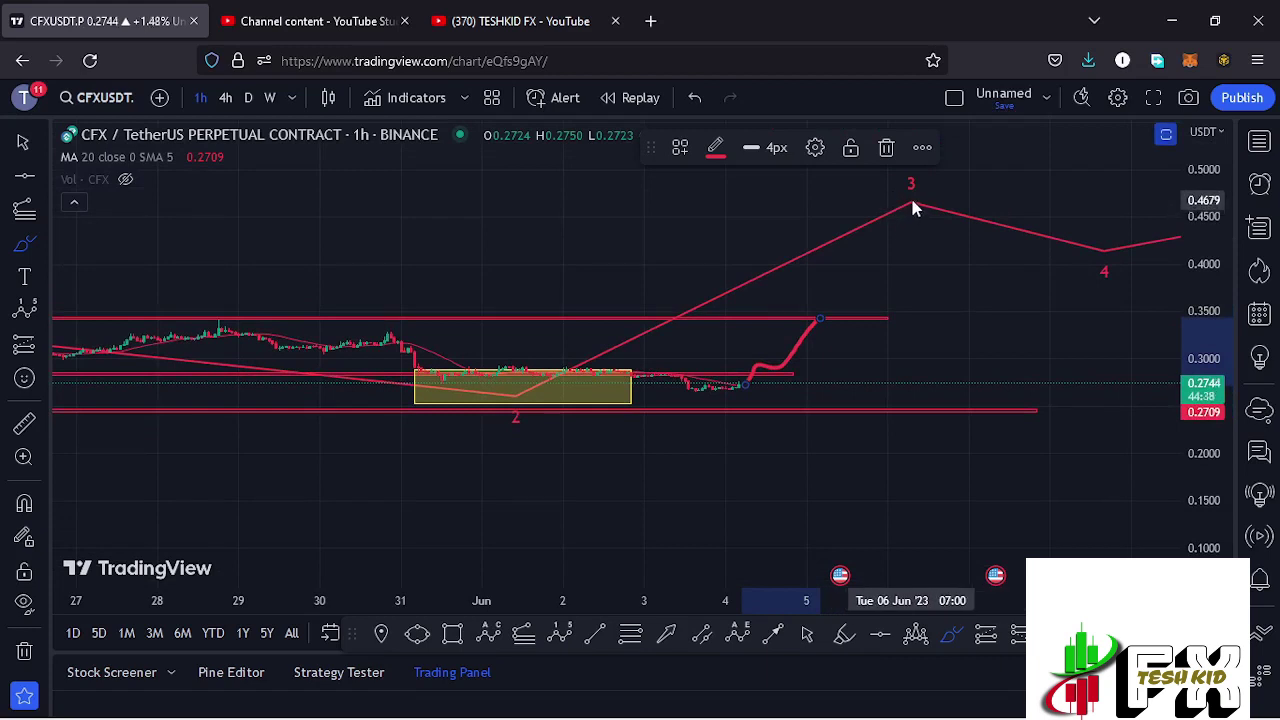
- Delete the brush path, sketch another along the yellow zone curving upward, then delete it too
left_click(888, 150)
left_click_drag(1208, 351, 1211, 436)
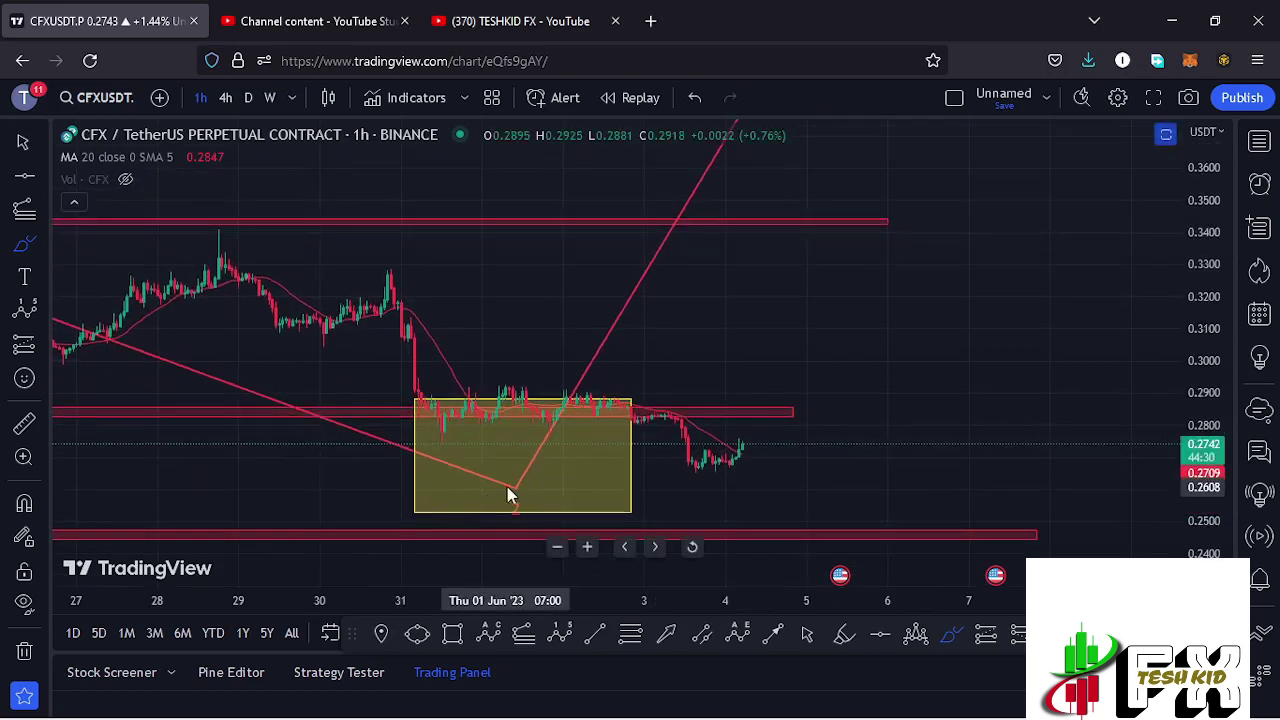
left_click_drag(512, 486, 571, 484)
mouse_move(742, 486)
left_mouse_down()
mouse_move(766, 330)
mouse_move(785, 340)
mouse_move(851, 209)
left_mouse_up()
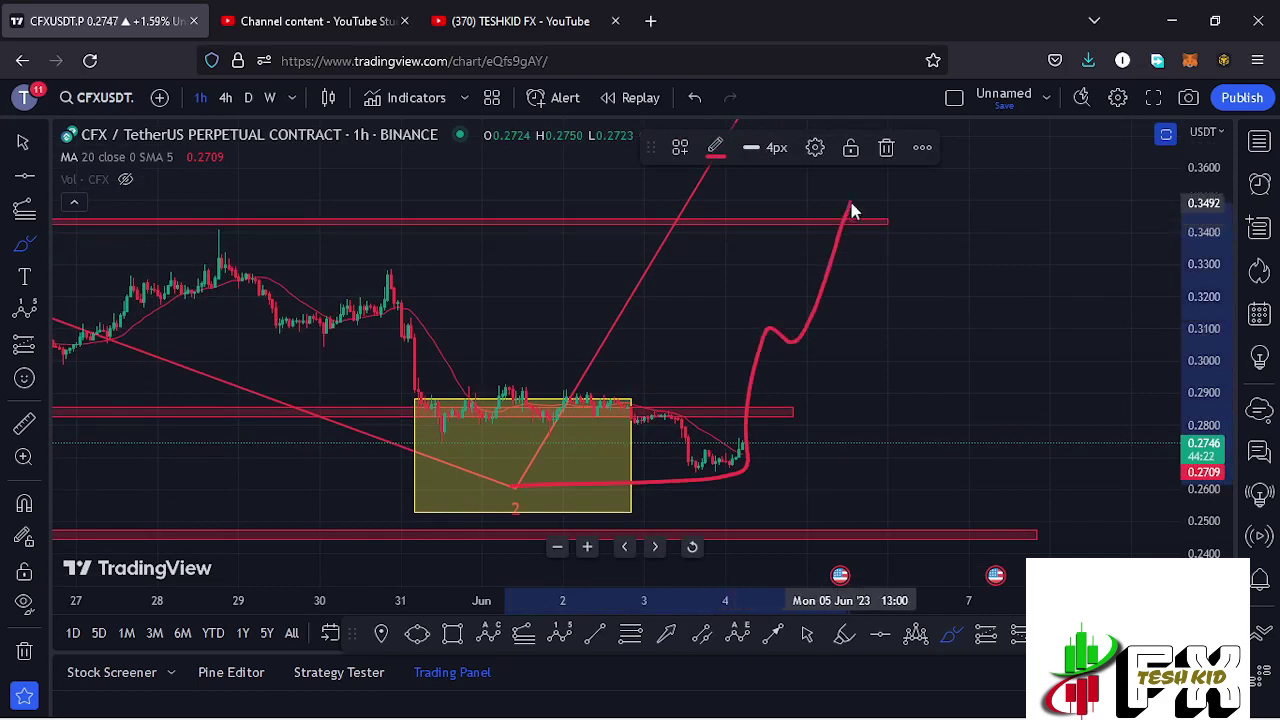
left_click(886, 147)
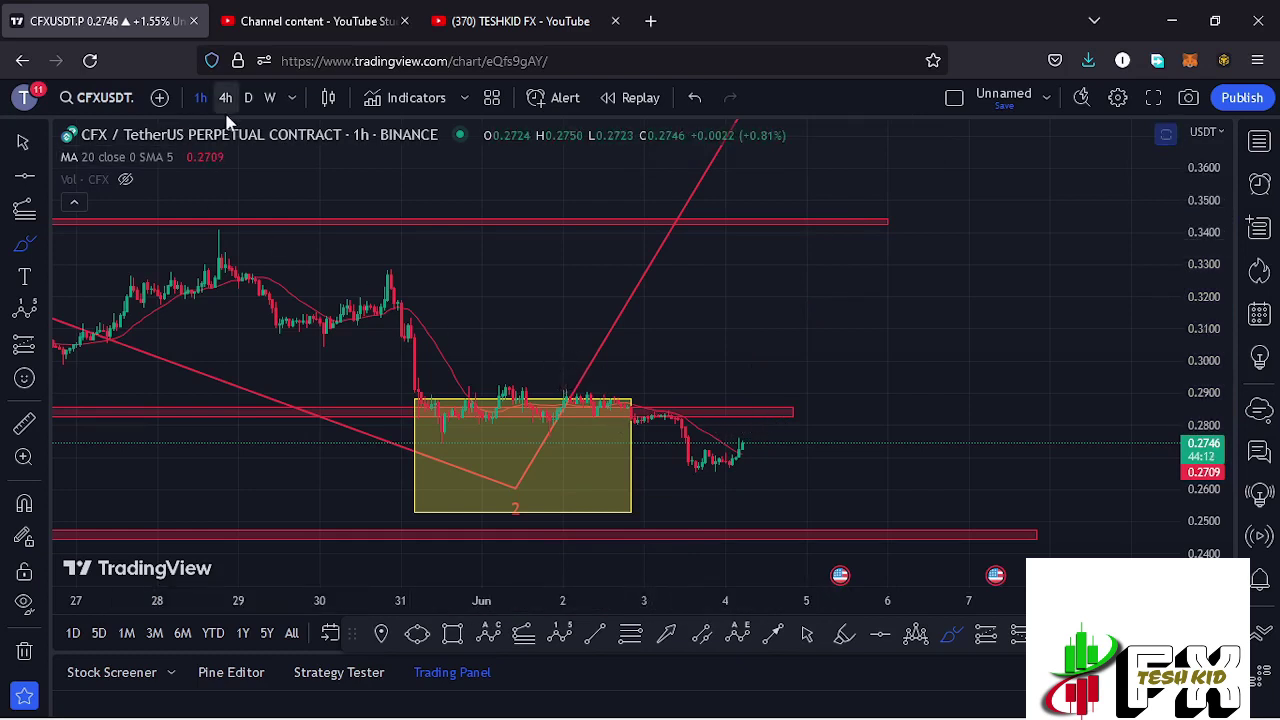
- Switch the CFX chart to the daily timeframe and zoom out
left_click(248, 97)
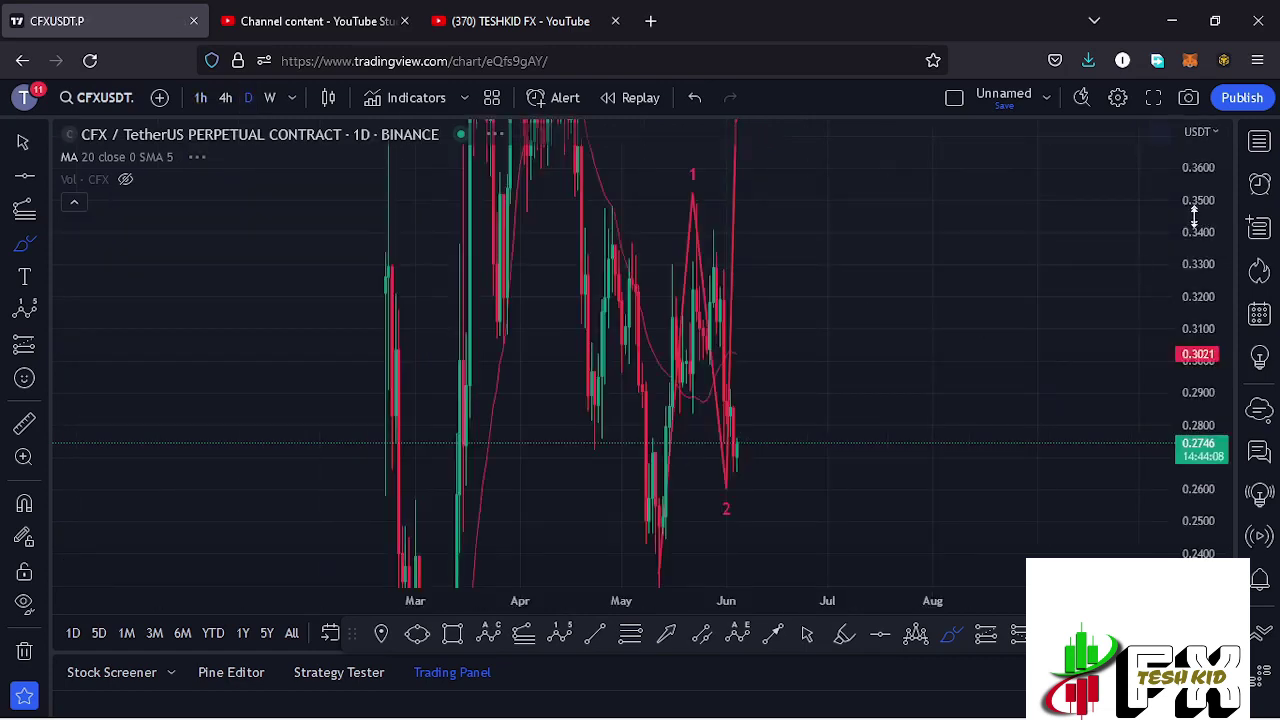
scroll(1196, 243, "down", 8)
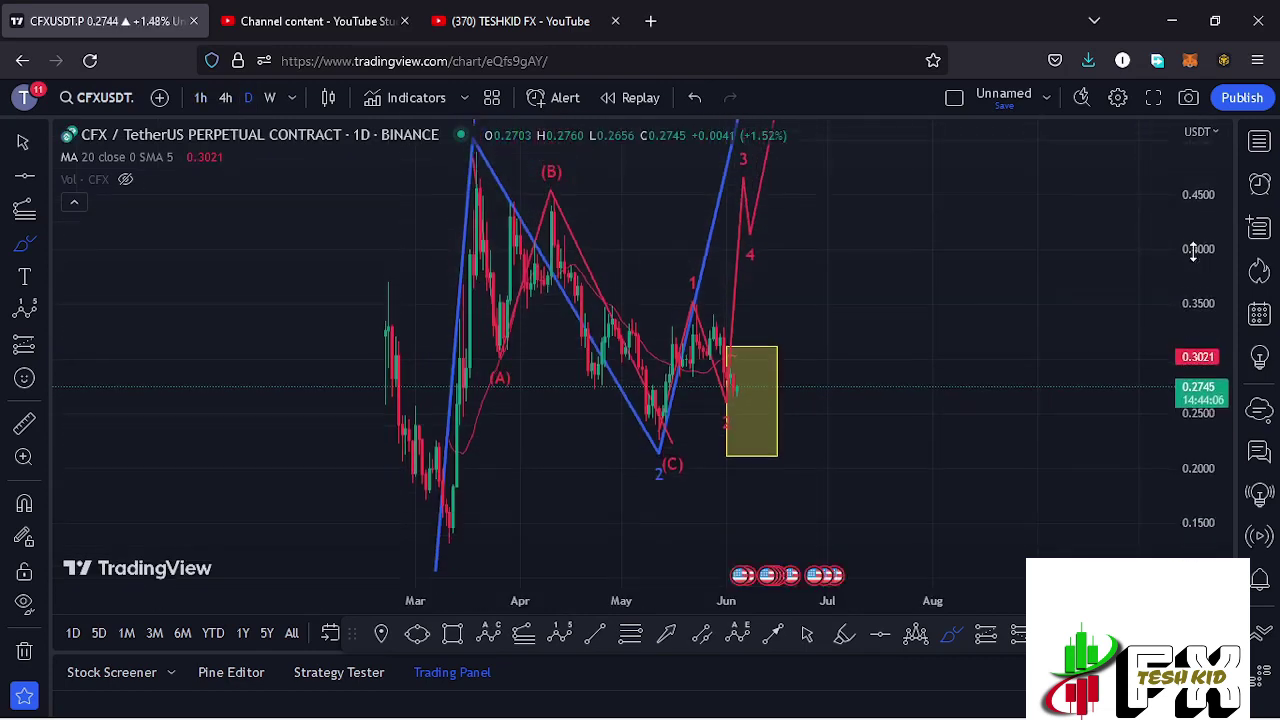
scroll(1194, 253, "down", 4)
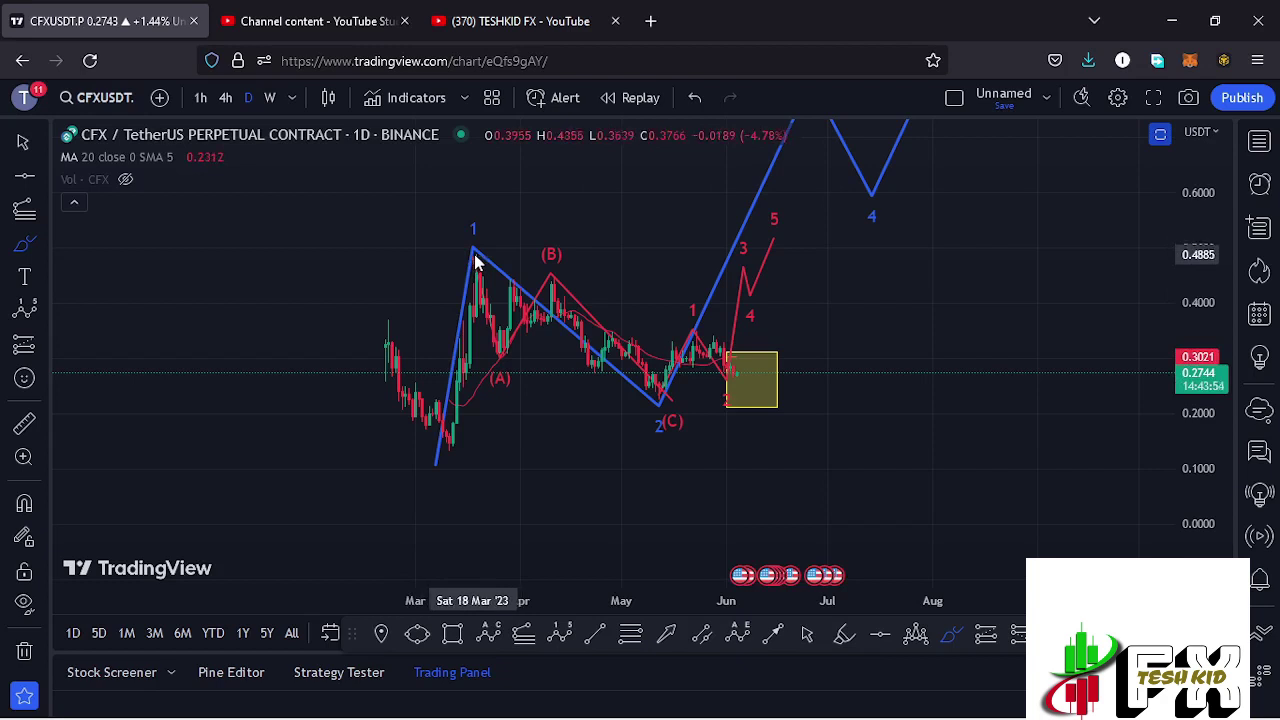
- Circle and then erase wave 1 and the projected wave 3 peak, then change to 4-hour
mouse_move(472, 205)
left_mouse_down()
mouse_move(451, 262)
mouse_move(492, 205)
left_mouse_up()
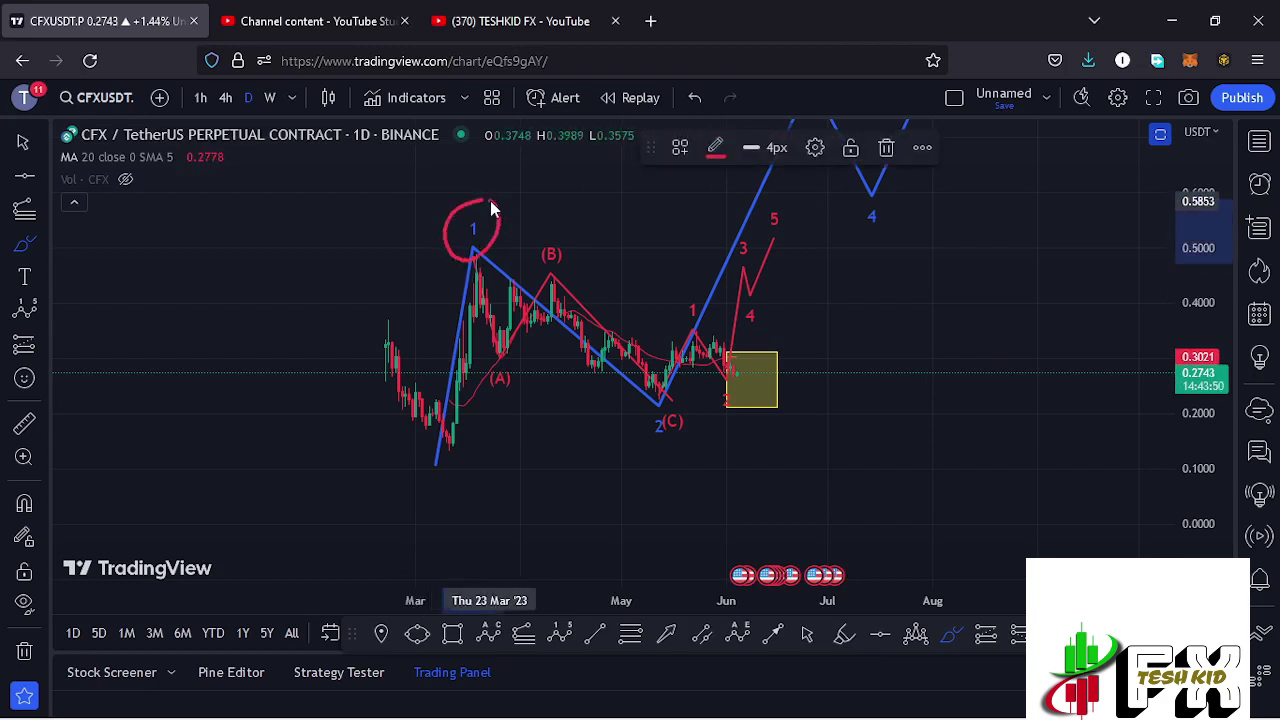
left_click(886, 148)
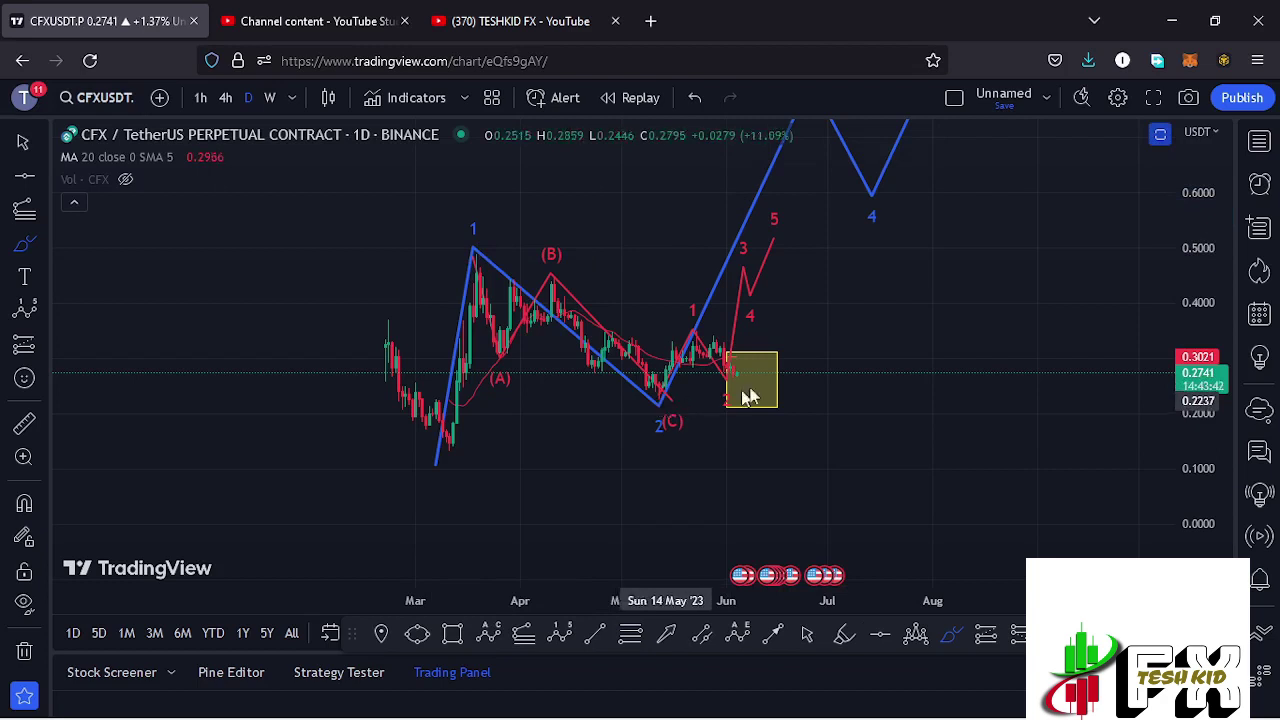
left_click_drag(1195, 247, 1196, 252)
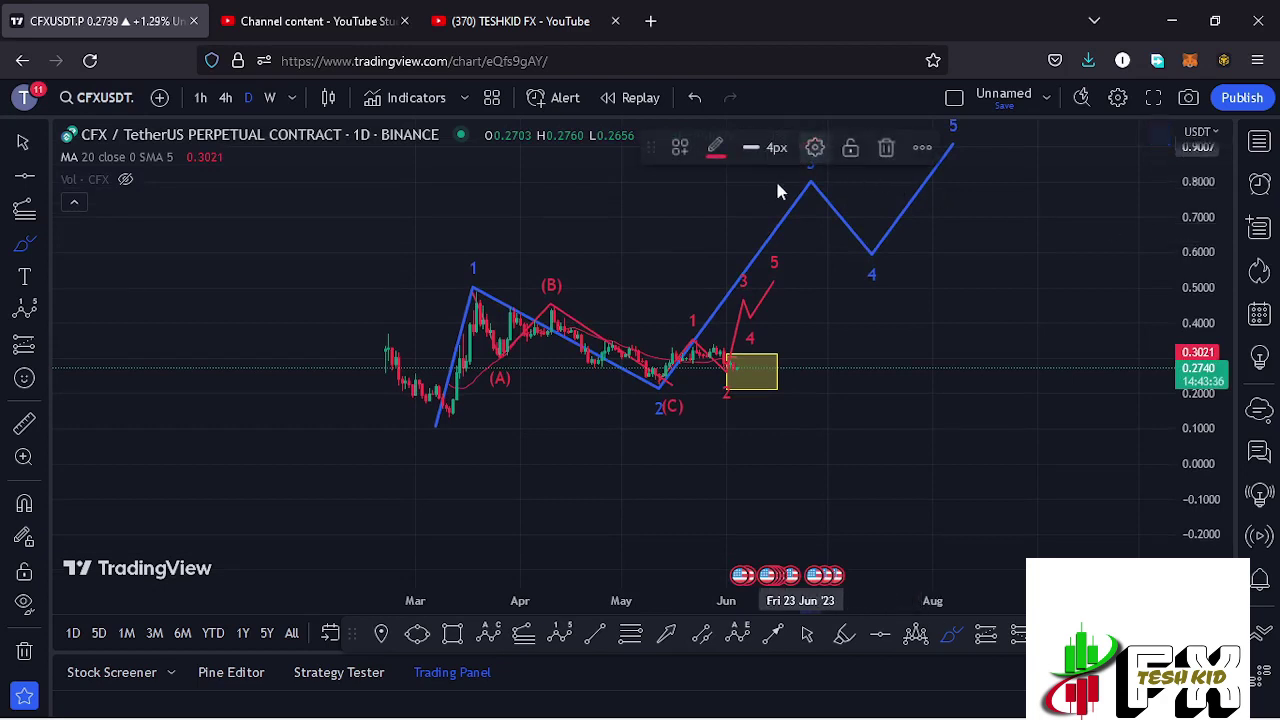
mouse_move(775, 178)
left_mouse_down()
mouse_move(810, 211)
mouse_move(856, 160)
left_mouse_up()
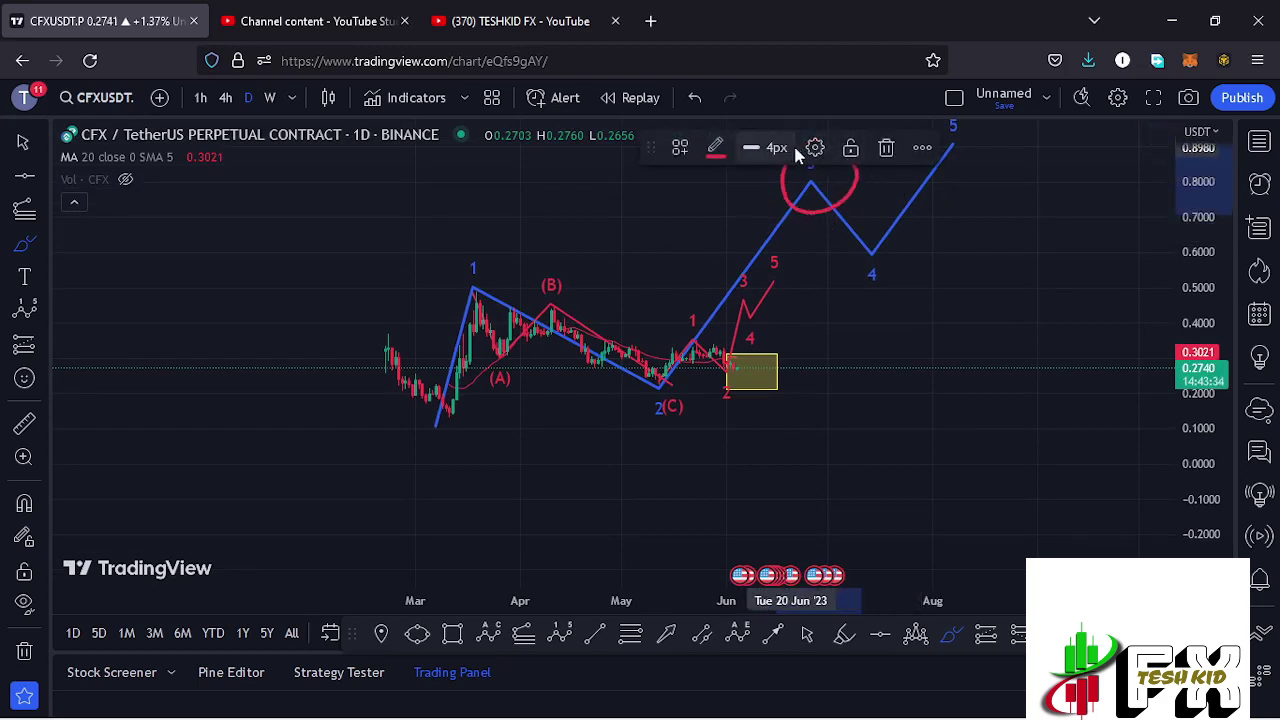
left_click(886, 147)
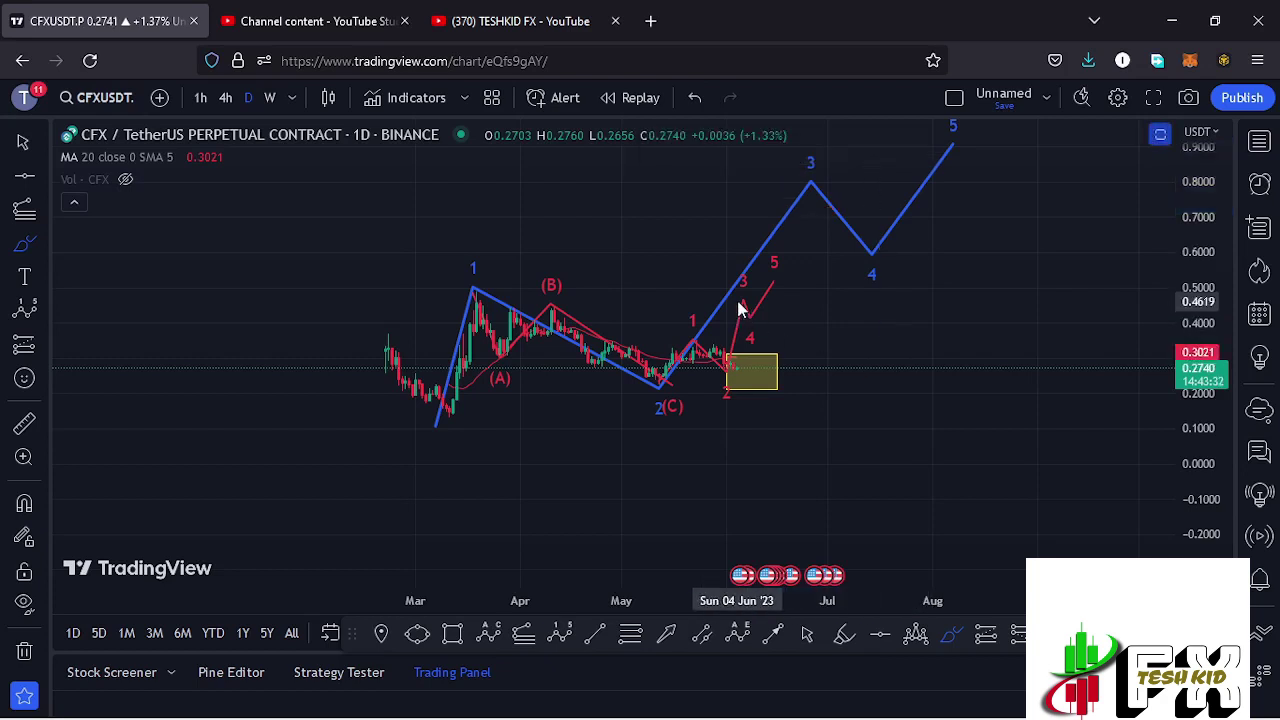
left_click(224, 100)
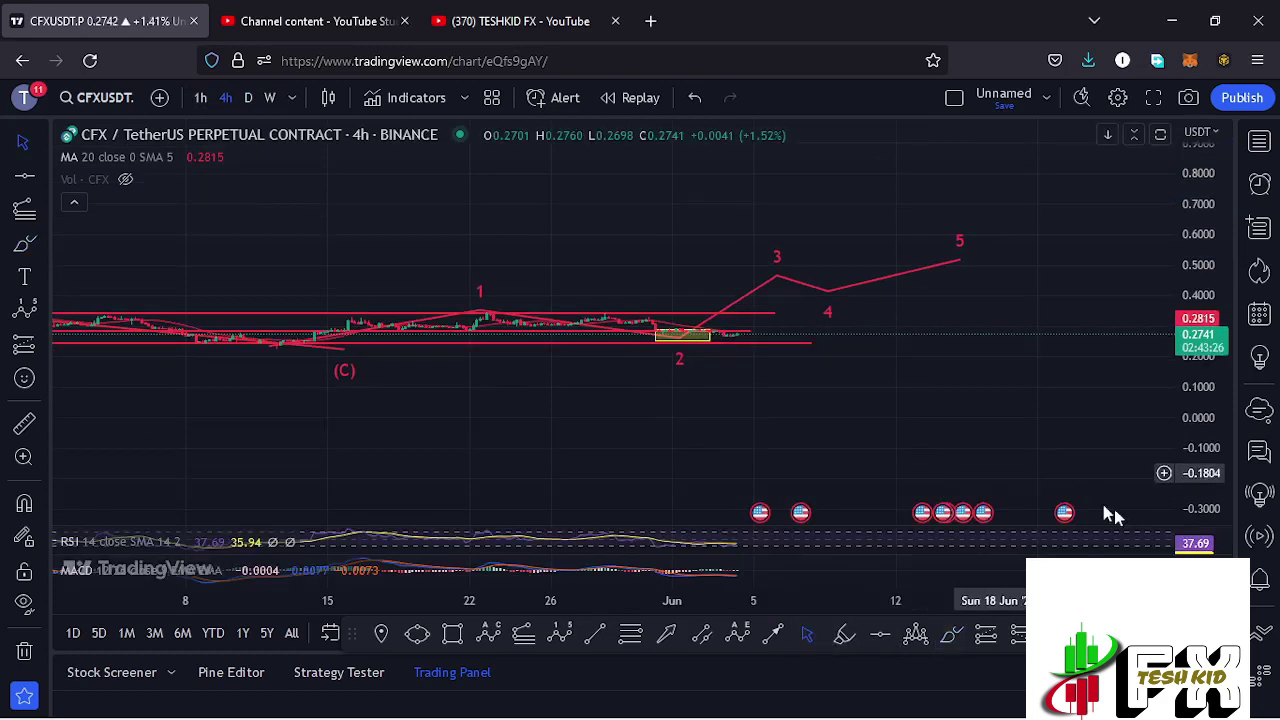
left_click(1163, 546)
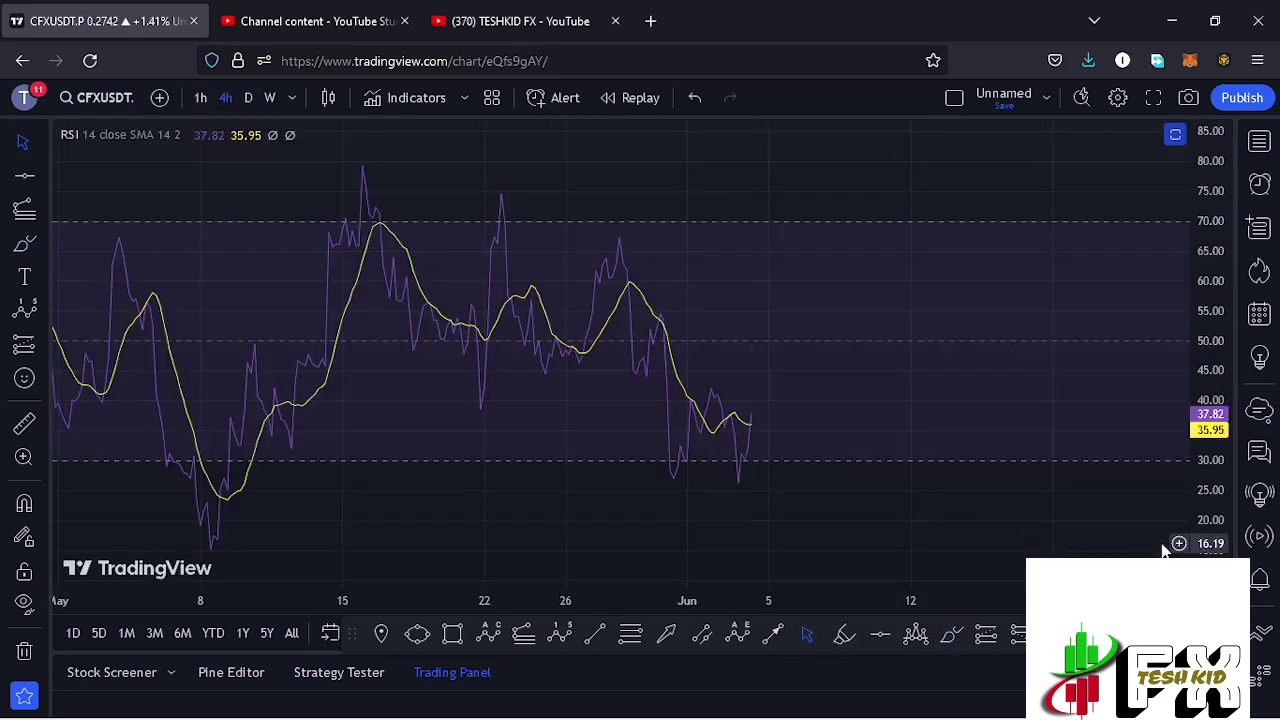
left_click(1175, 135)
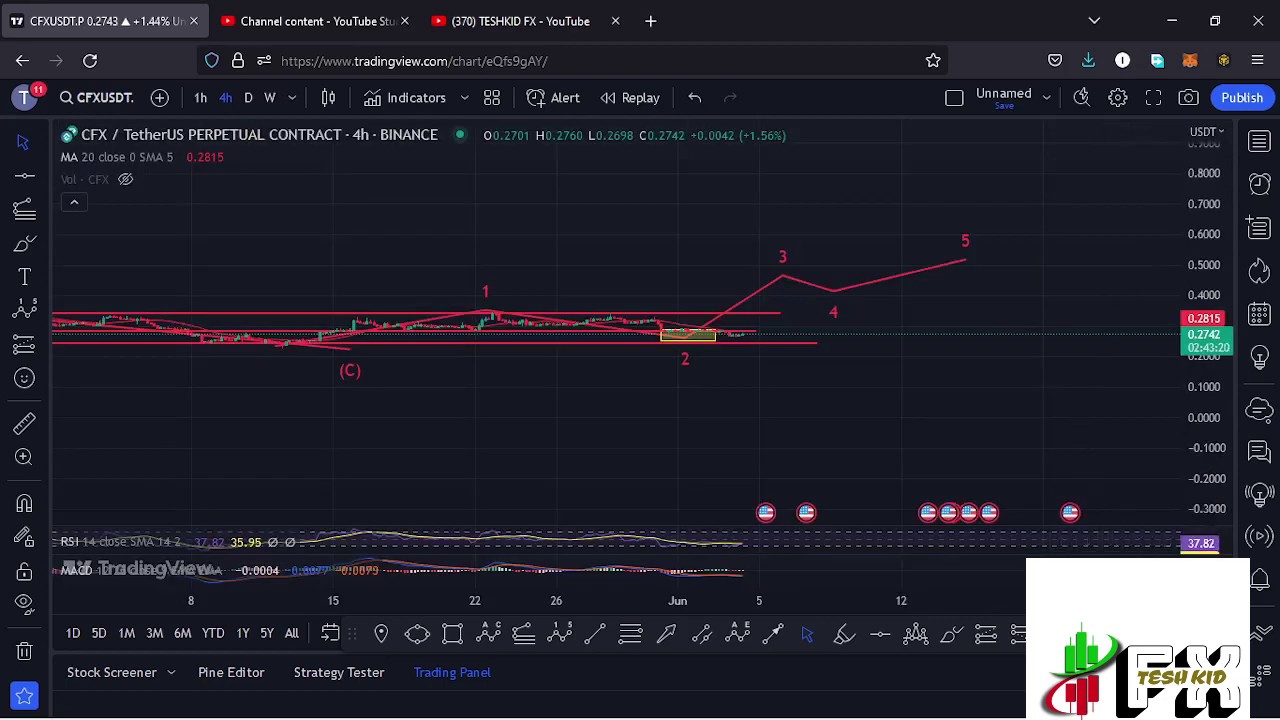
left_click(1163, 570)
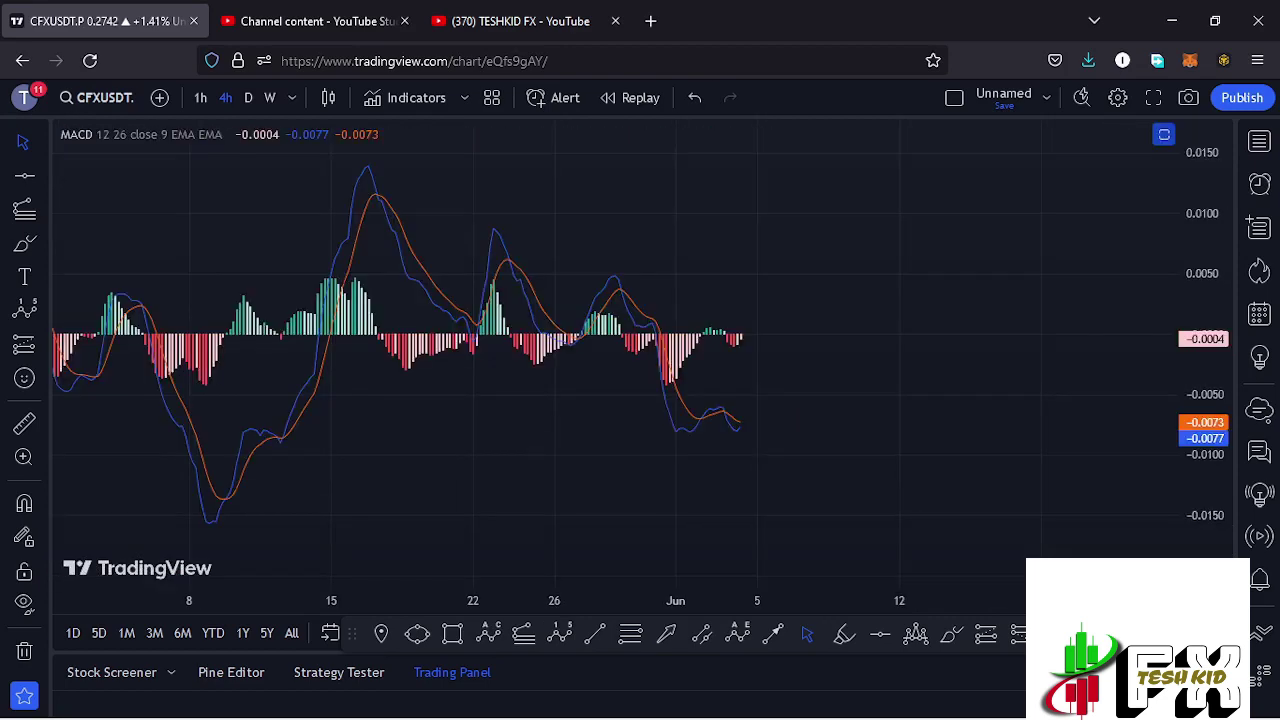
scroll(684, 474, "up", 2)
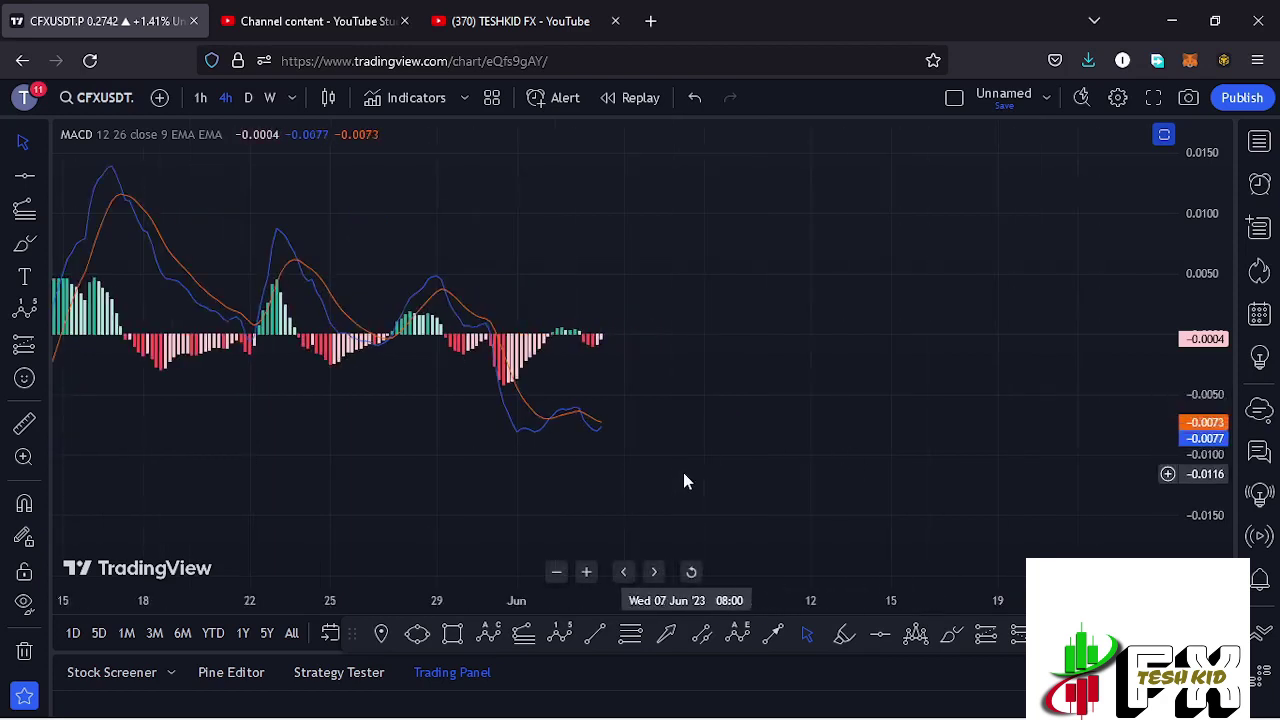
scroll(684, 478, "up", 1)
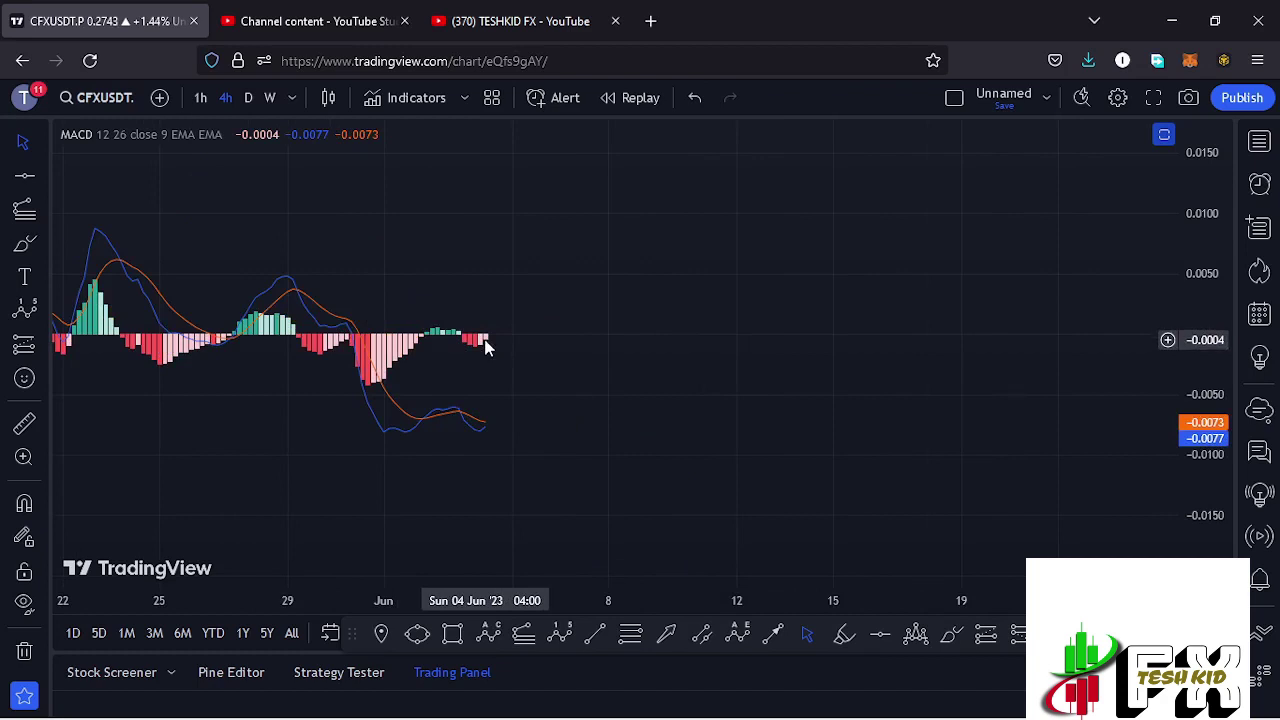
double_click(487, 268)
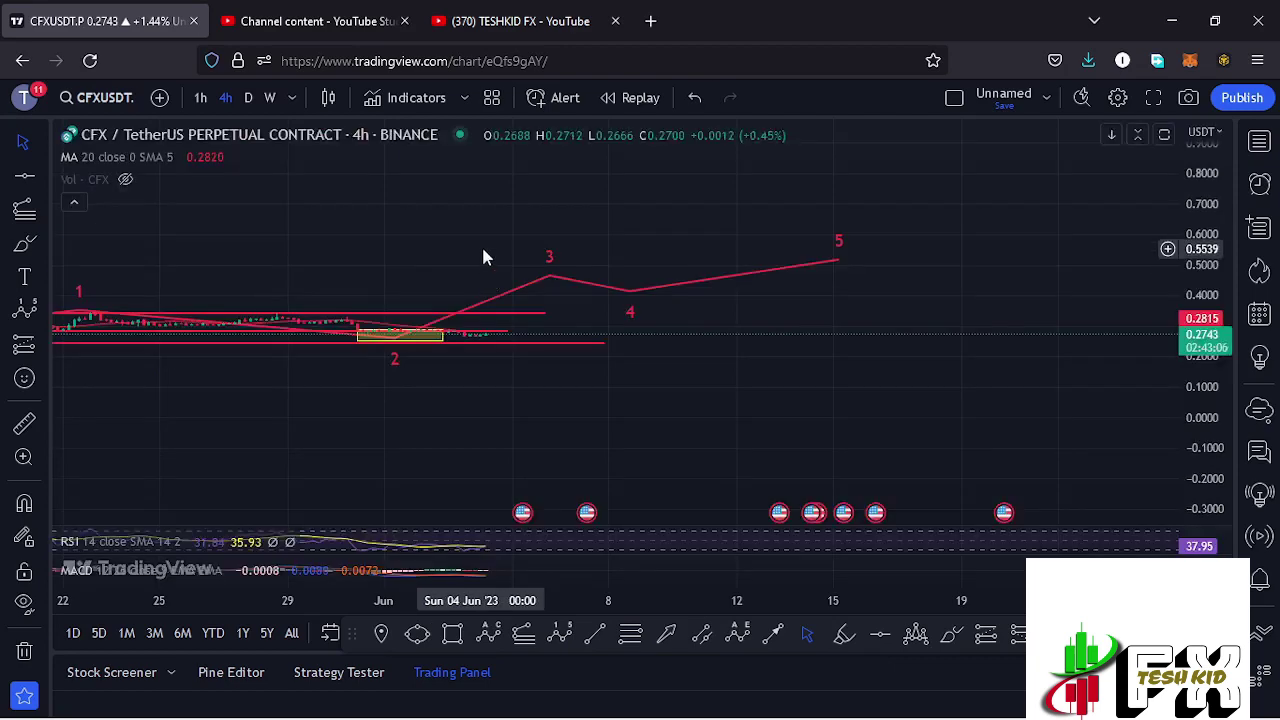